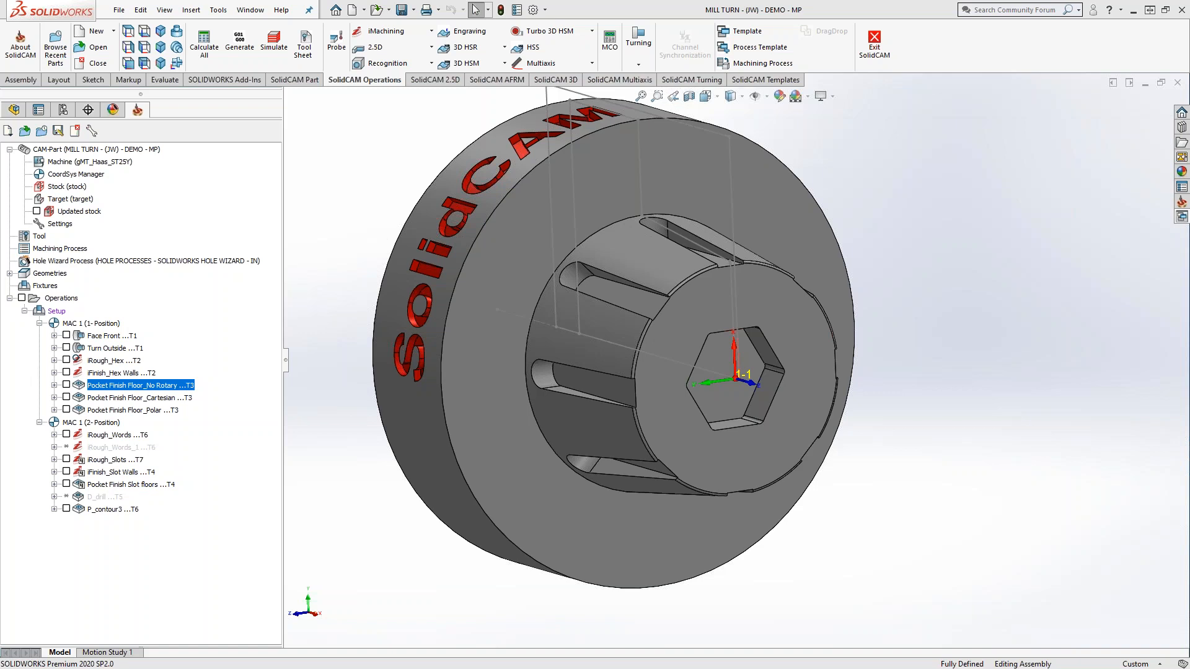
Step: Open the Pocket Finish Floor_No Rotary operation and review its motion control settings and generated G-code
double_click(112, 387)
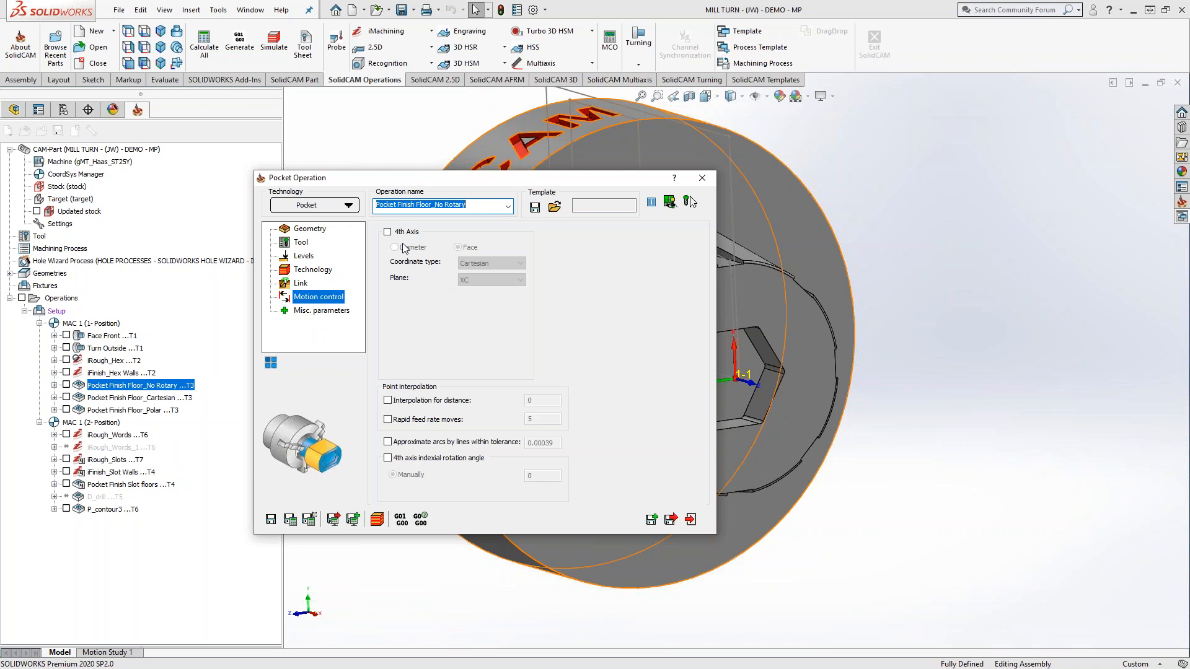
left_click(689, 198)
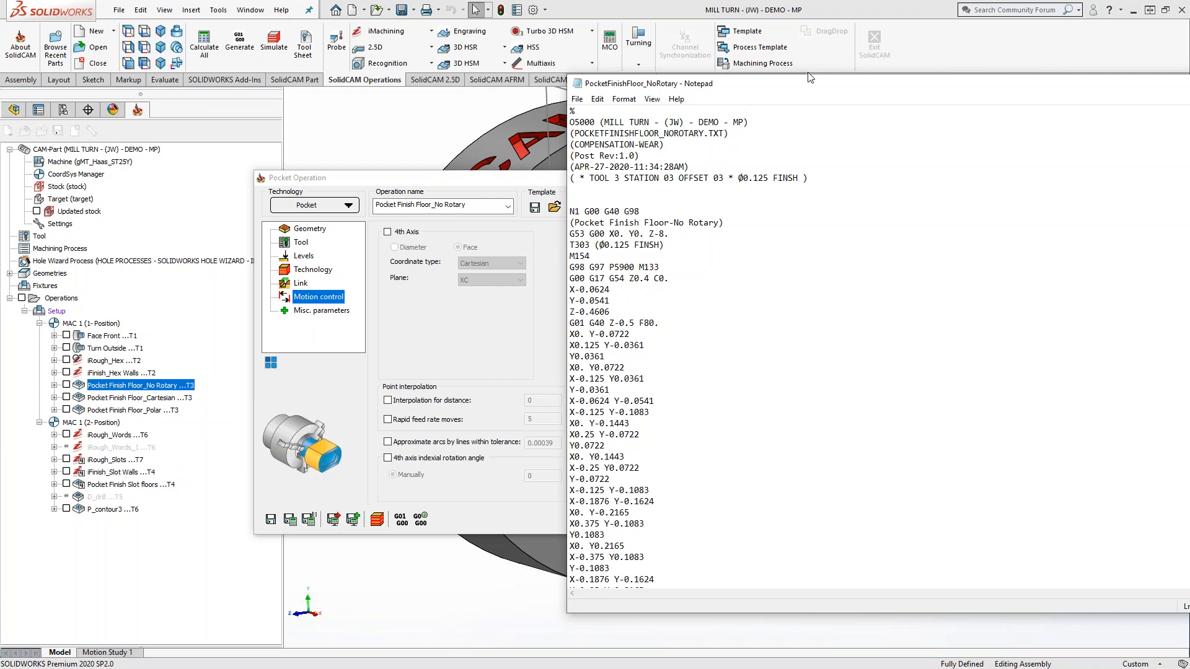
left_click_drag(852, 90, 494, 74)
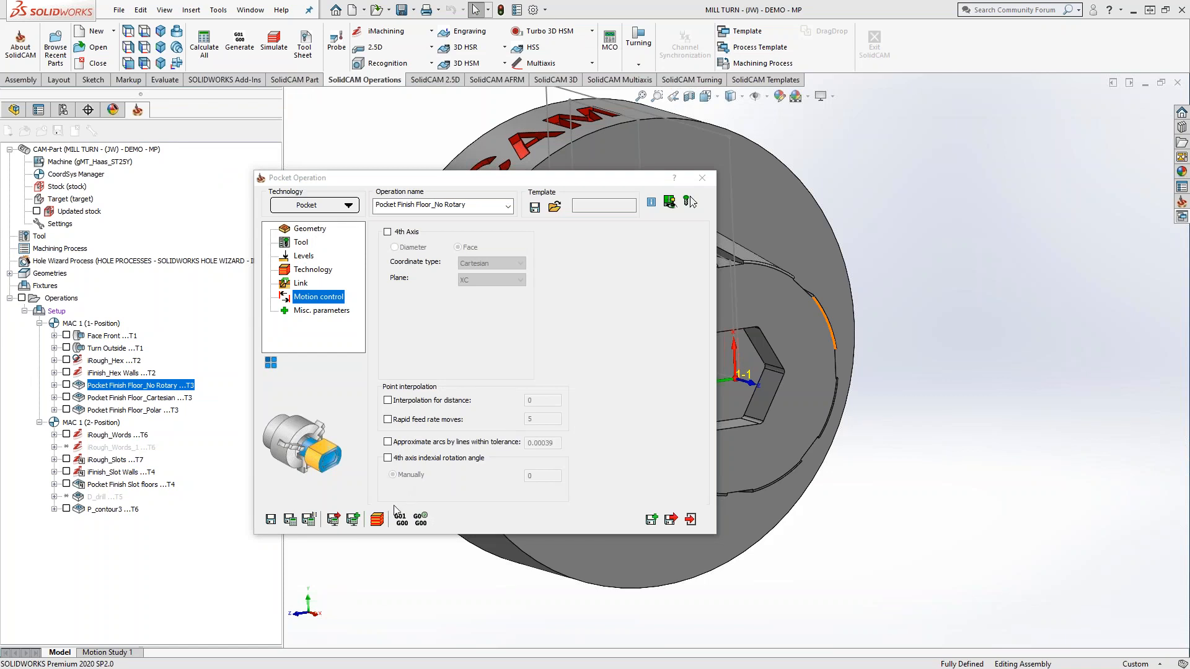
Step: Start the Machine Simulation for the Pocket Finish Floor_No Rotary operation and hide the machine housing
left_click(376, 520)
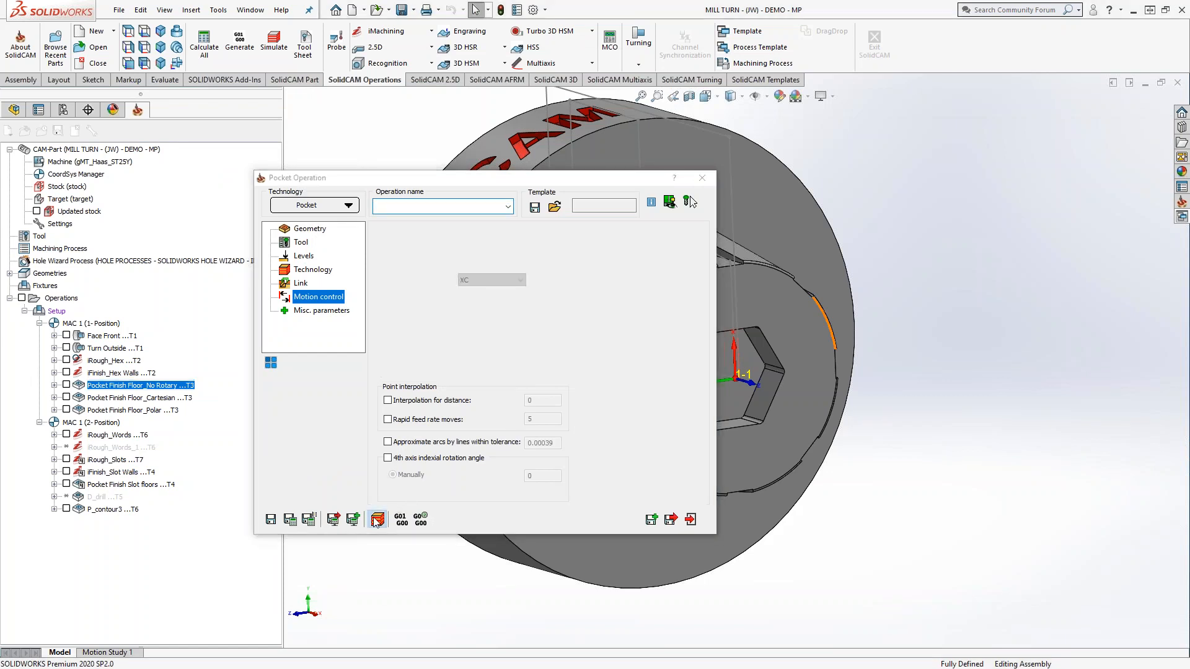
left_click(290, 451)
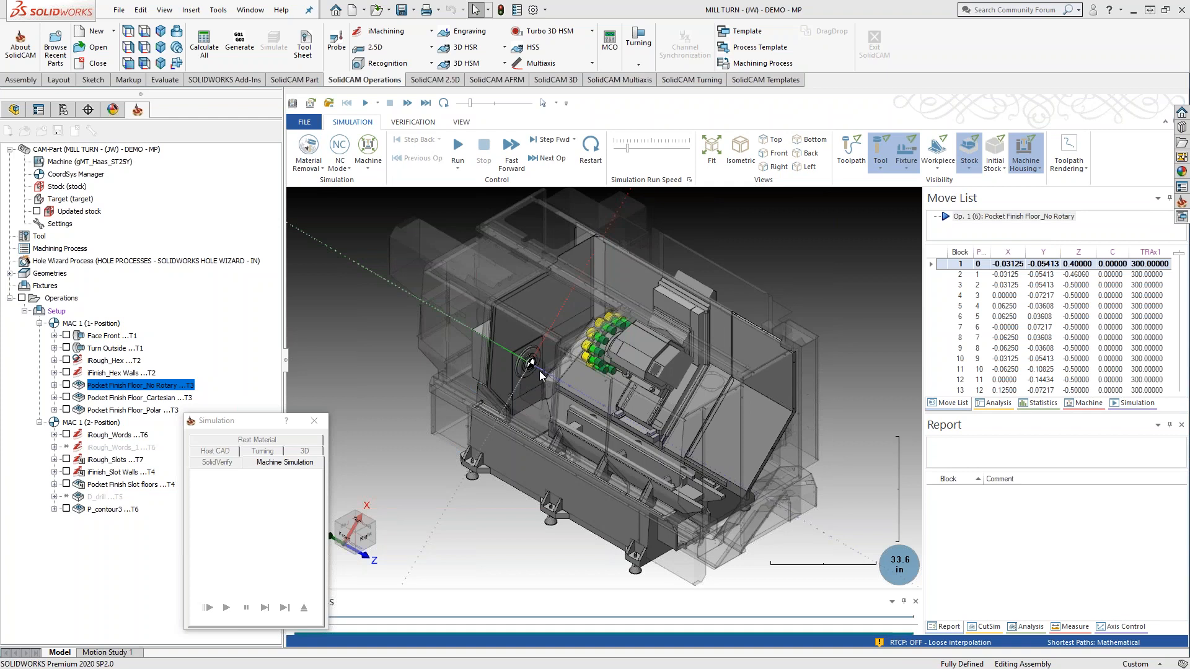
scroll(540, 375, "up", 5)
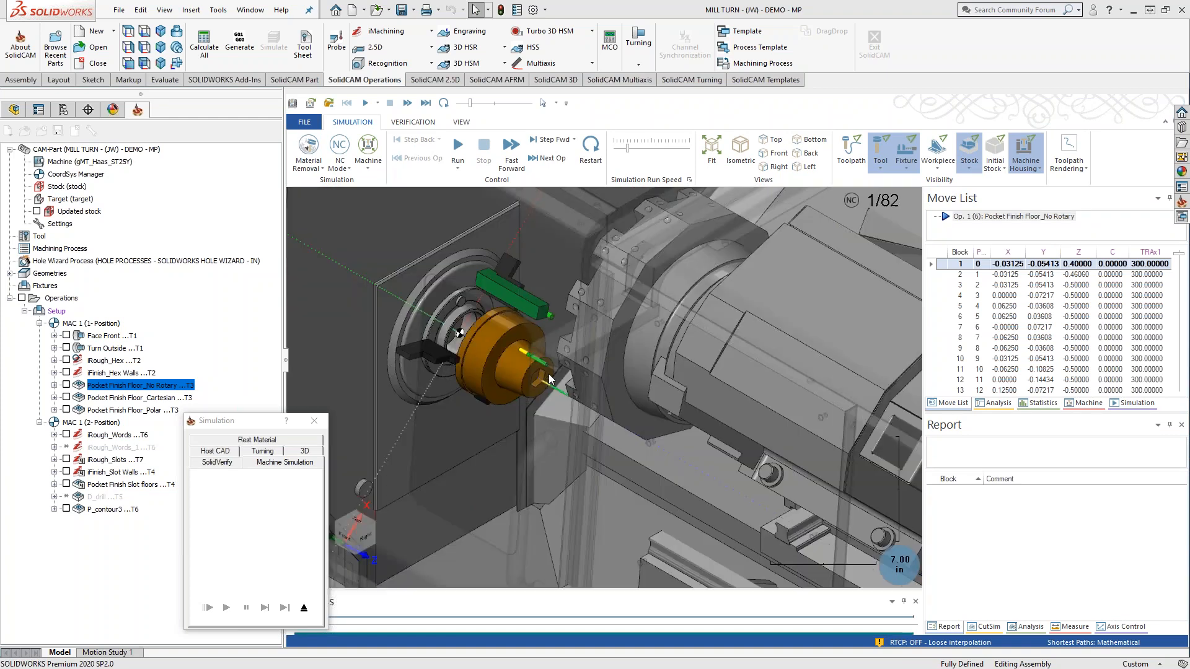
scroll(545, 381, "up", 2)
left_click(1025, 163)
left_click(1040, 224)
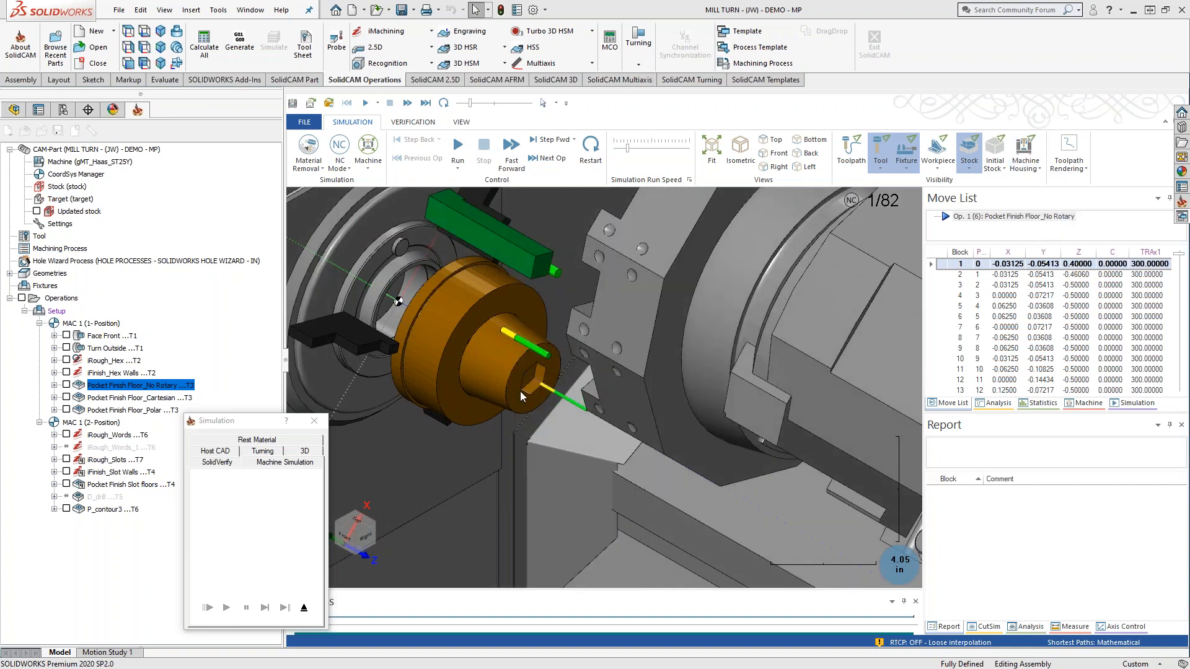
Step: Run the machine simulation of the no-rotary hex pocket finish, exit it and close the operation
scroll(520, 392, "up", 4)
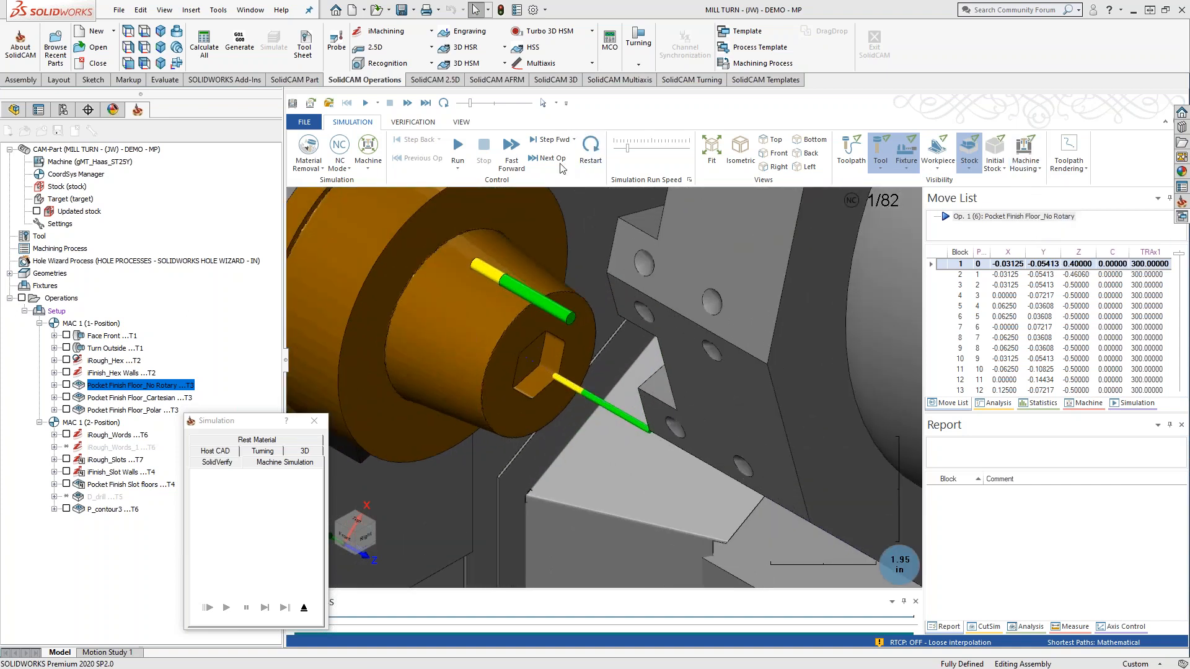
left_click(457, 149)
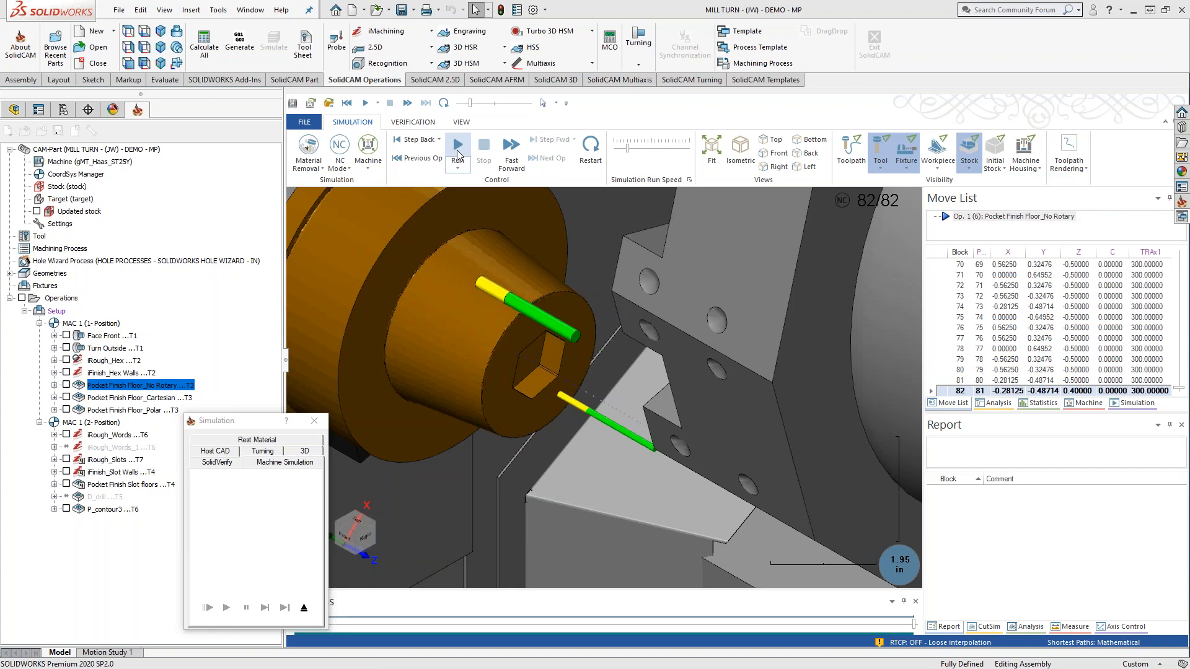
left_click(305, 608)
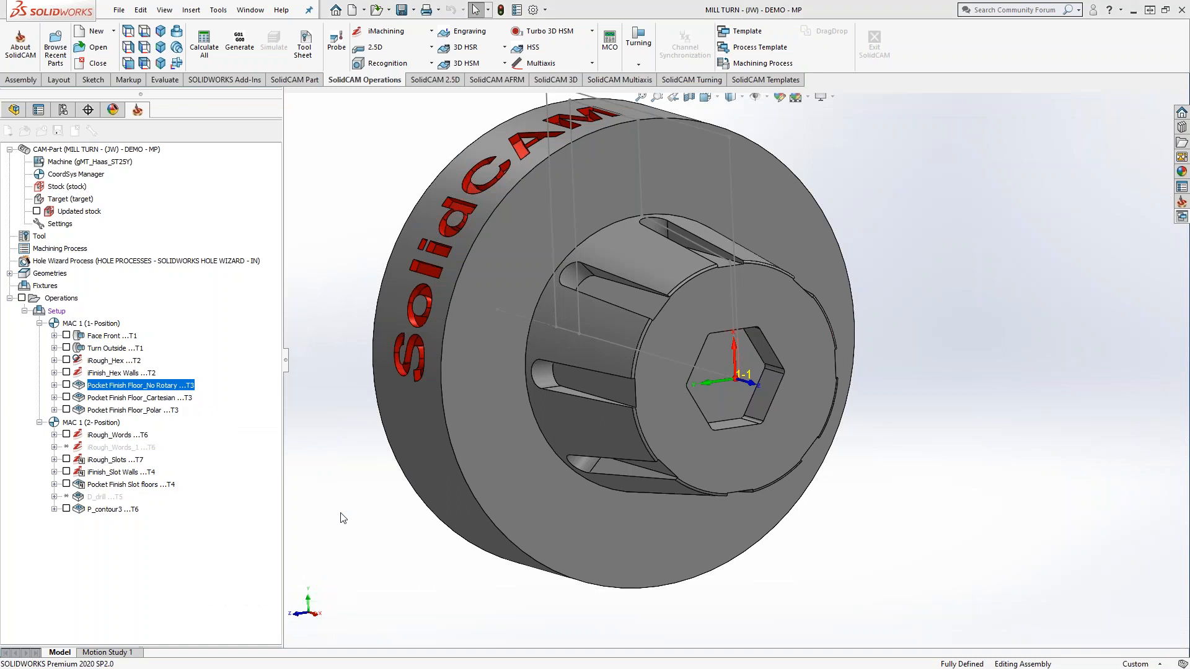
left_click(701, 179)
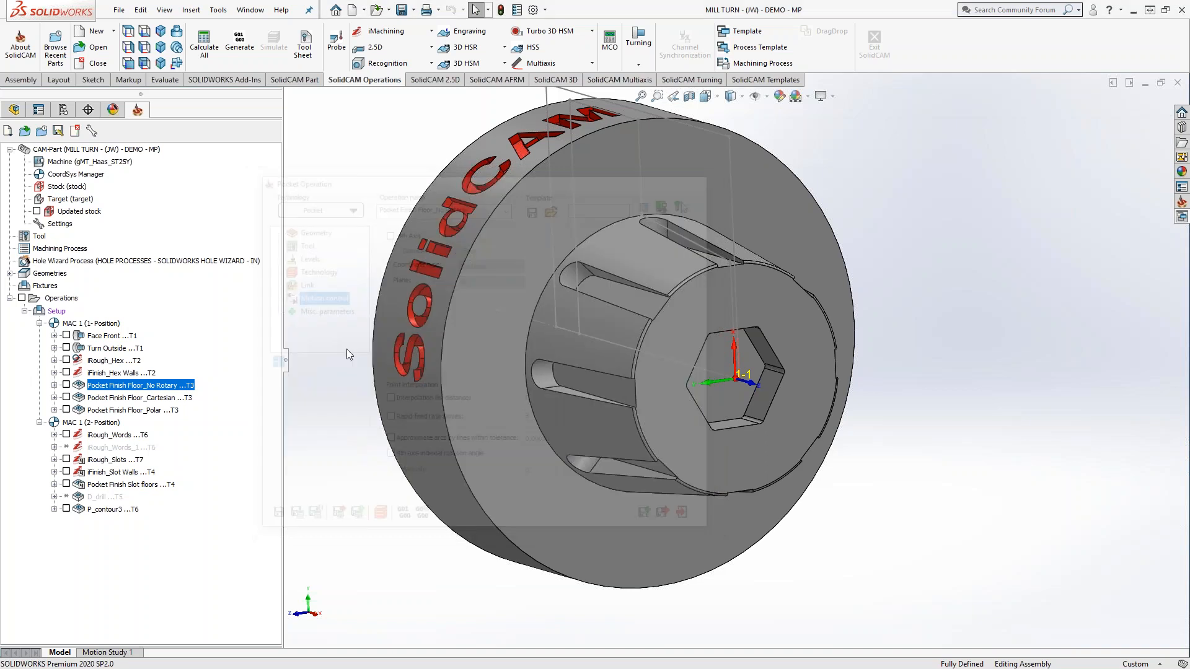
Step: Open the Pocket Finish Floor_Cartesian operation and run its toolpath in the Machine Simulation
double_click(144, 398)
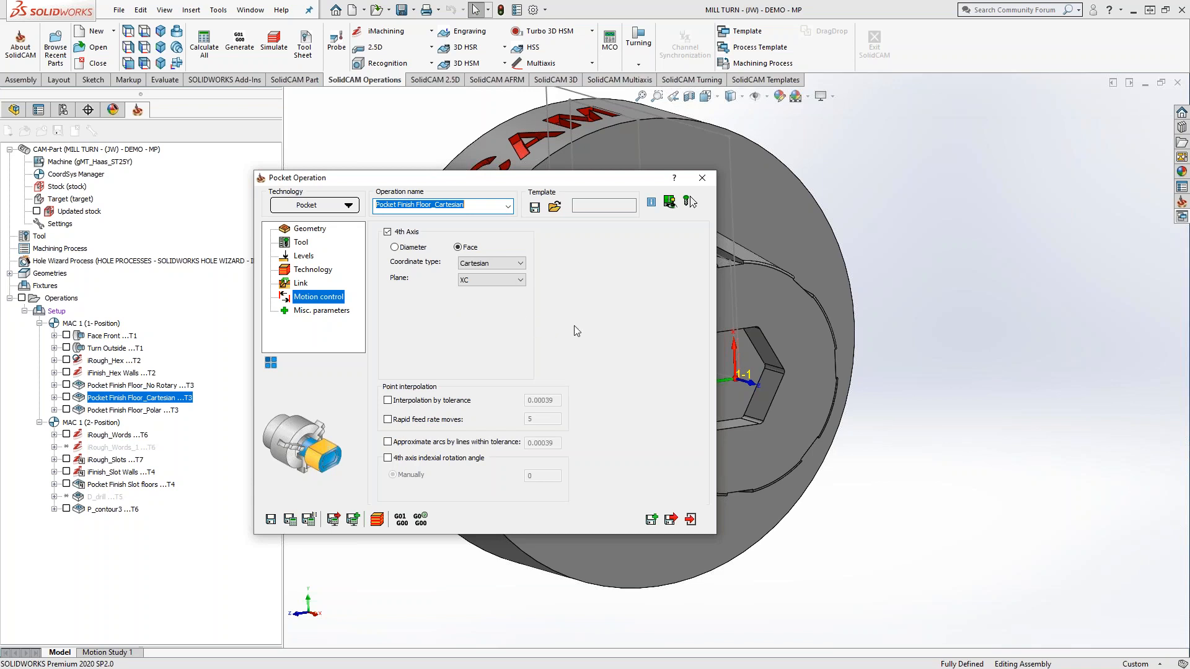
left_click(378, 519)
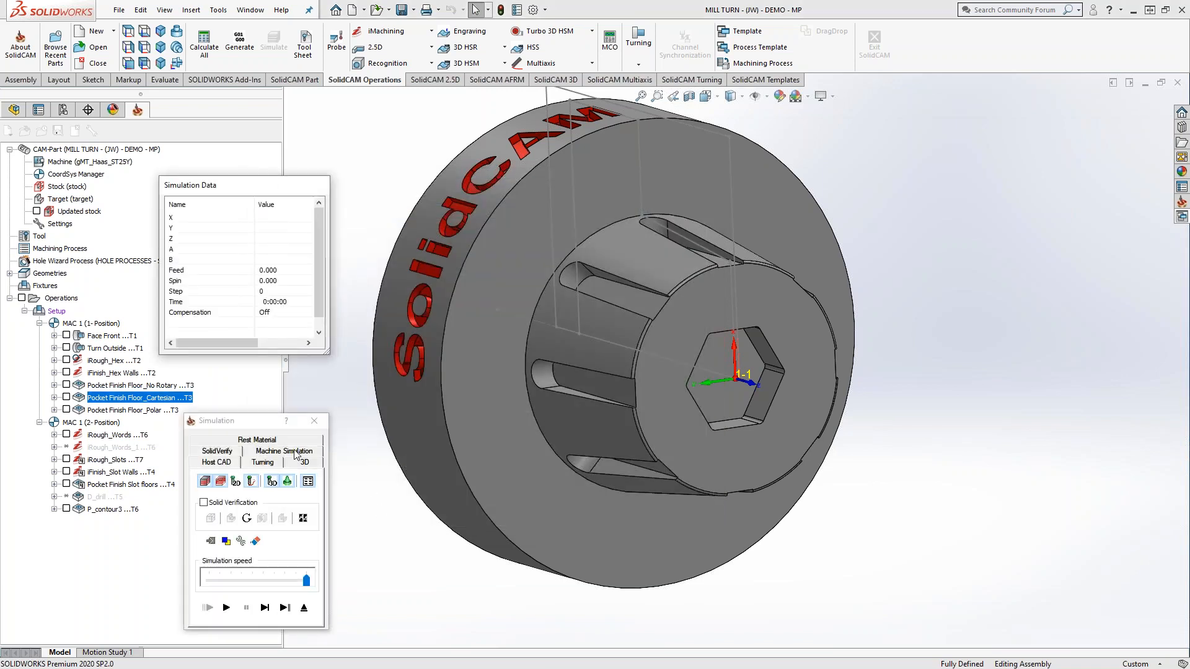
left_click(295, 452)
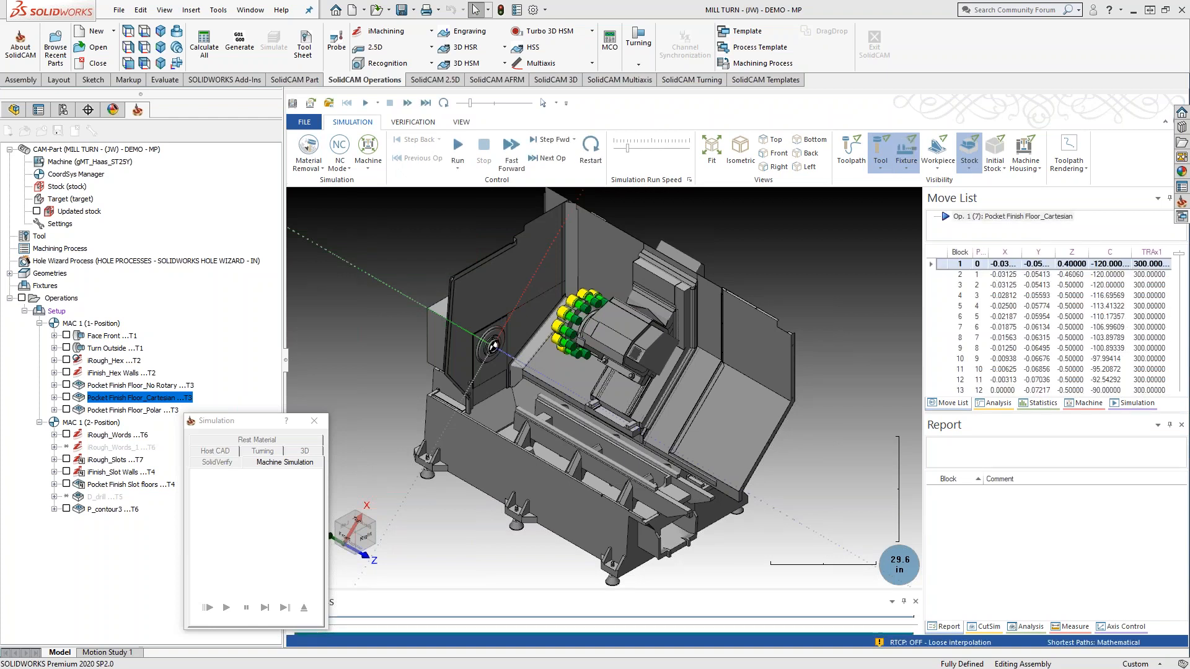
scroll(513, 356, "up", 5)
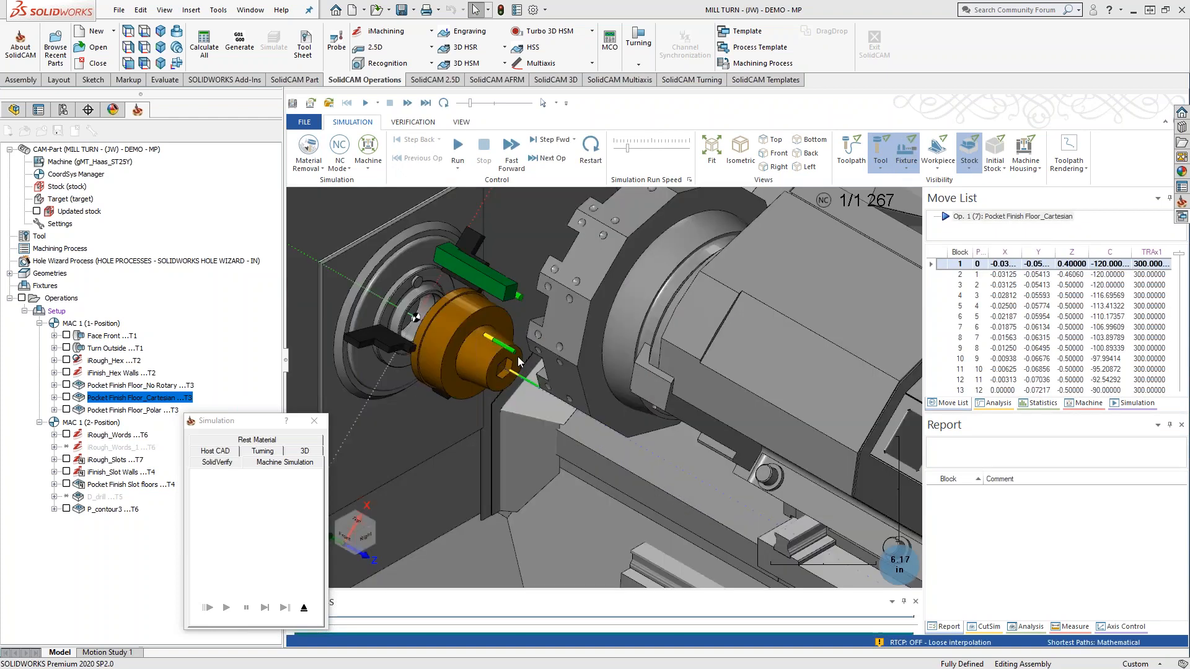
scroll(518, 366, "up", 4)
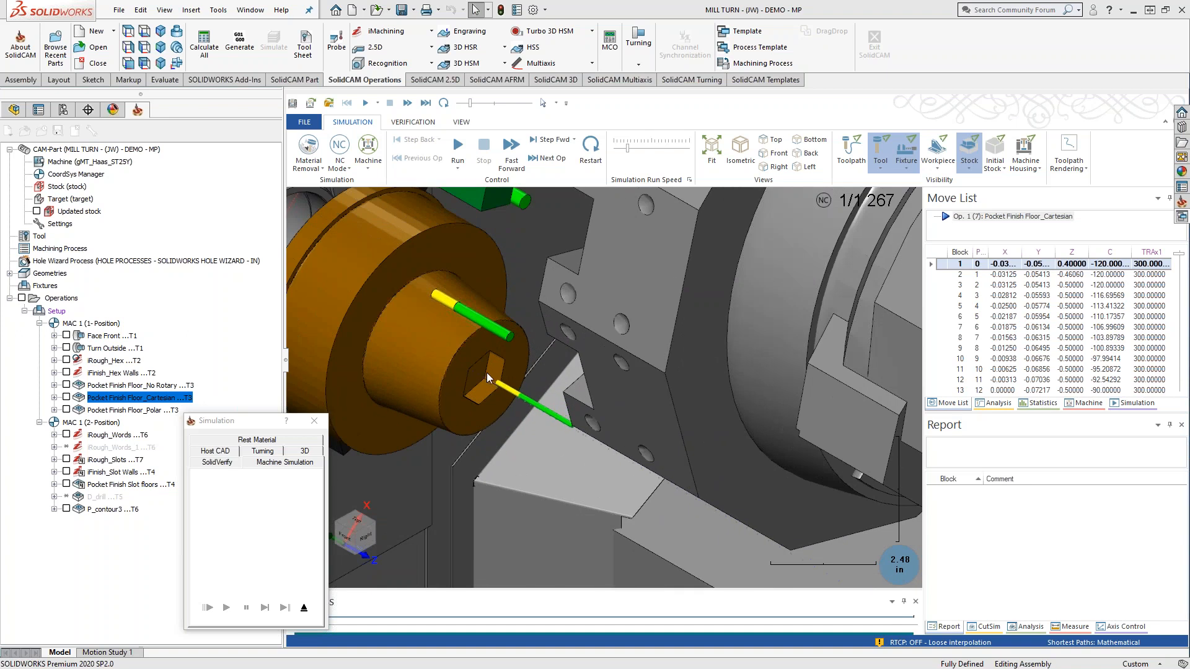
scroll(478, 380, "up", 2)
left_click(458, 149)
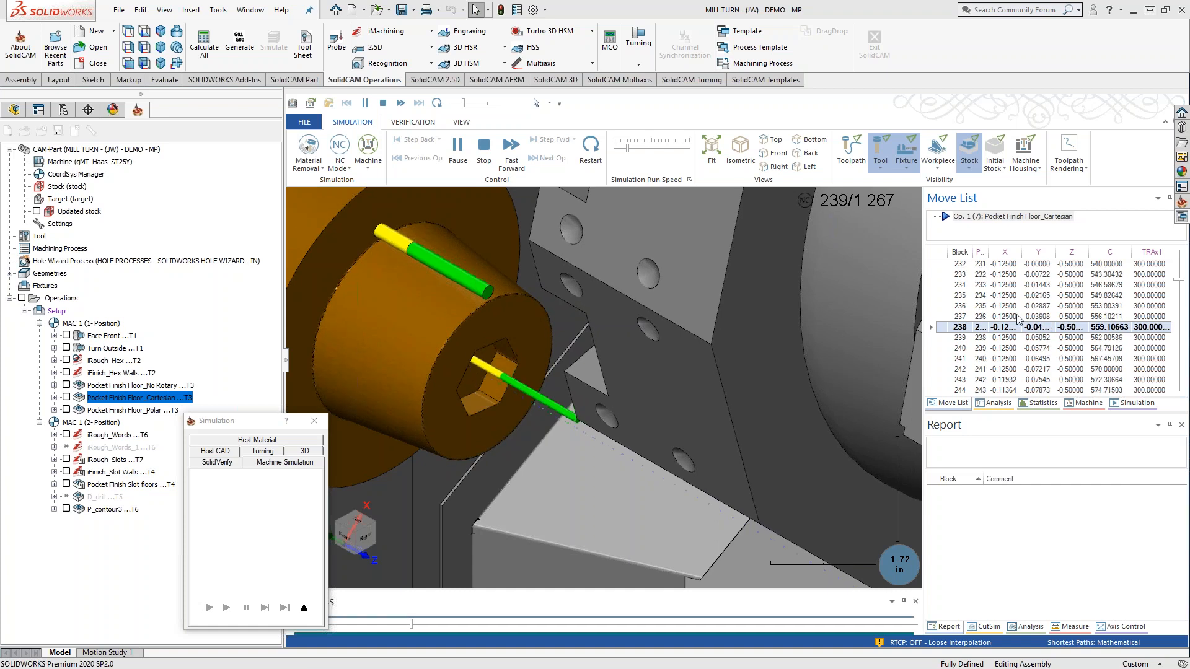
Step: Run the machine simulation for the Pocket Finish Floor_Polar operation and pause it partway through
left_click(130, 411)
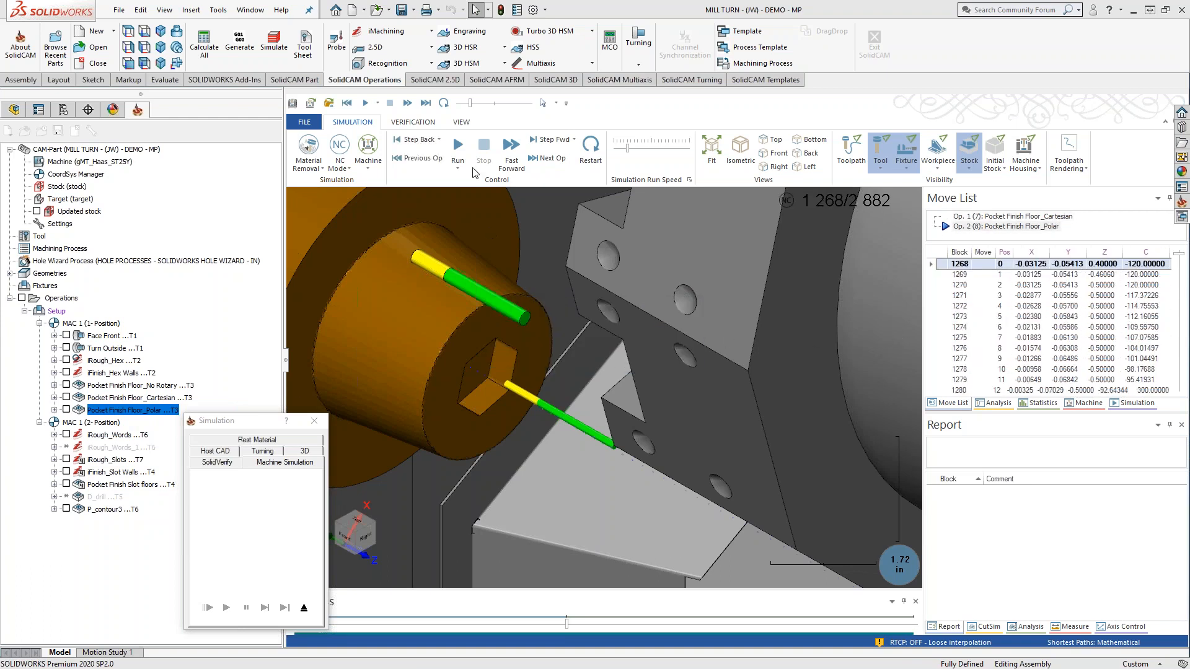
left_click(456, 149)
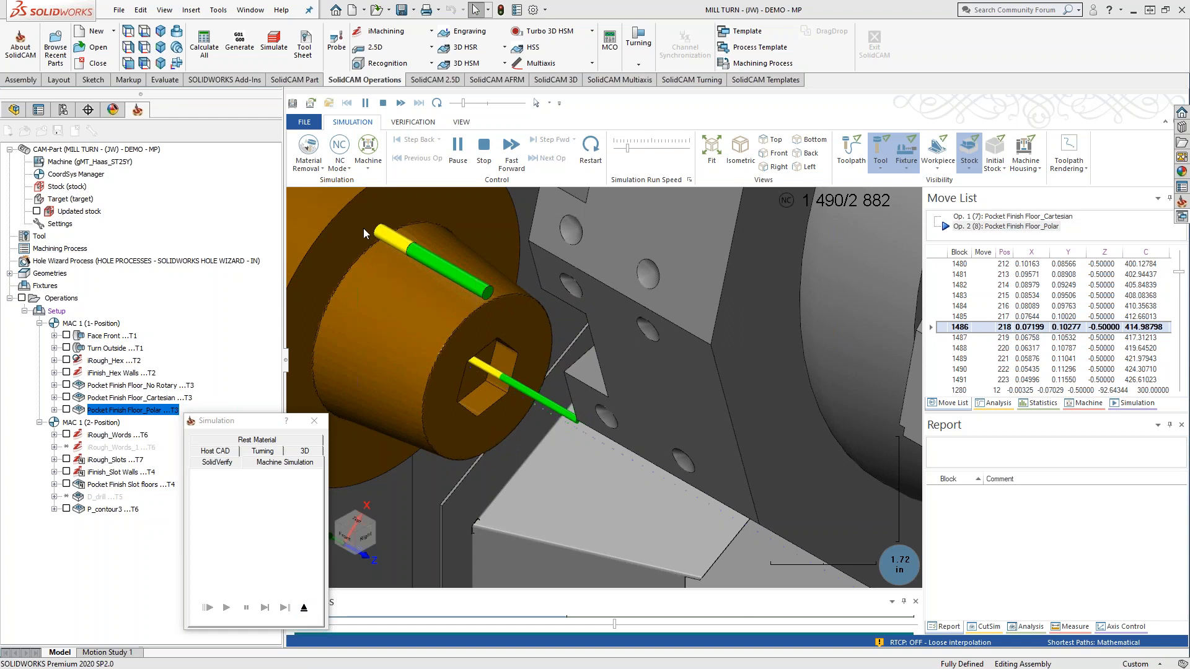
left_click(458, 147)
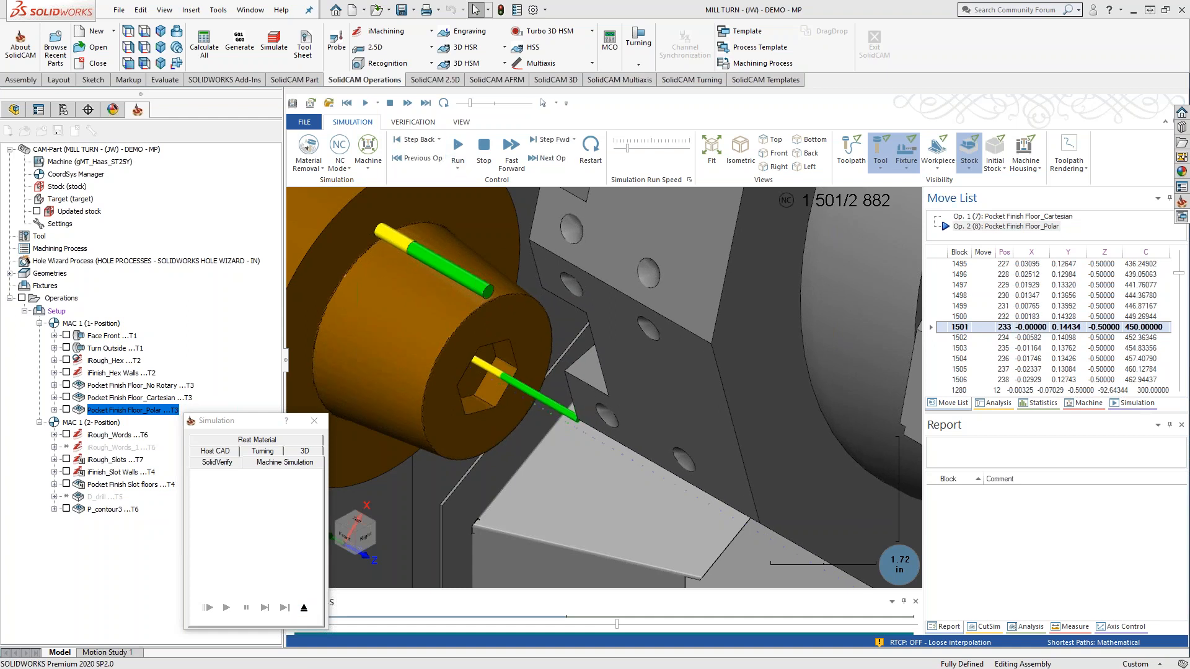
Step: Arrange the PocketFinishFloor_NoRotary and PocketFinishFloor_Cartesian G-code files side by side in Notepad for comparison
key("alt+Tab")
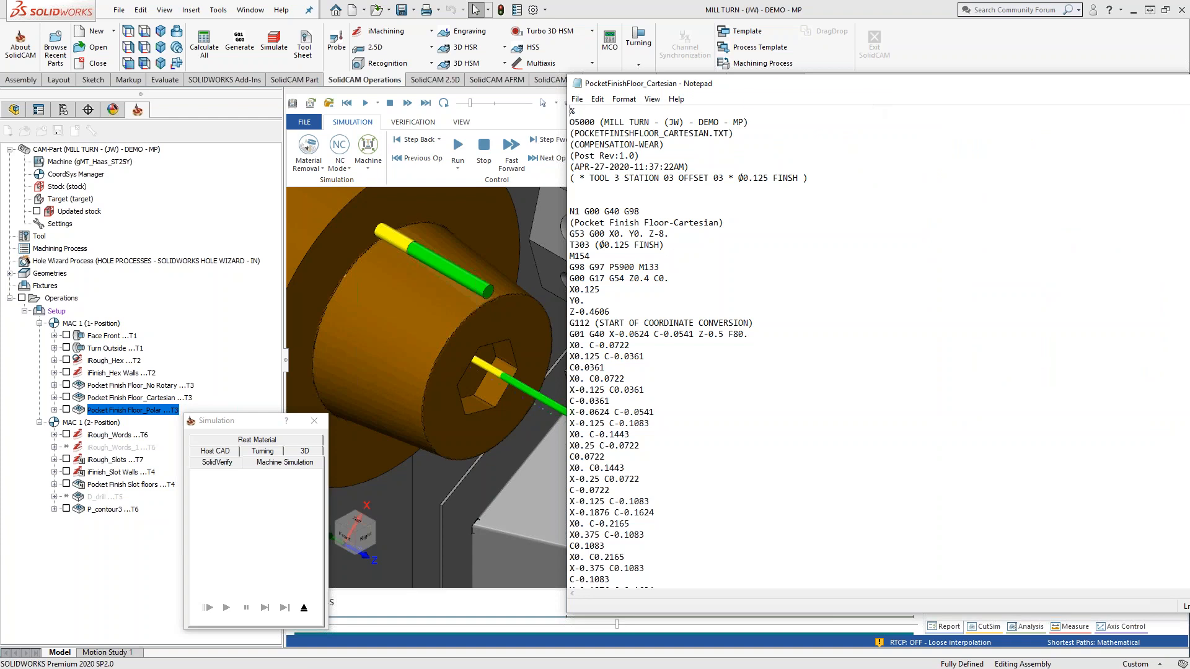
left_click_drag(772, 84, 400, 62)
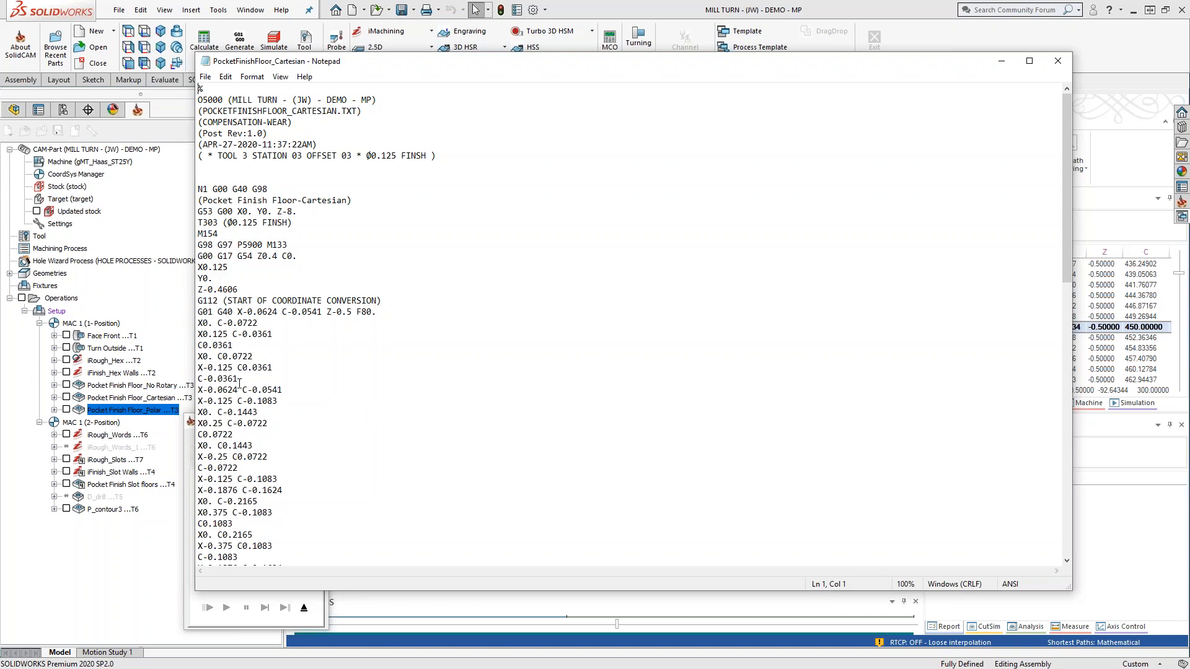
left_click_drag(371, 62, 573, 64)
key("alt+Tab")
left_click_drag(1087, 324, 545, 324)
left_click(639, 75)
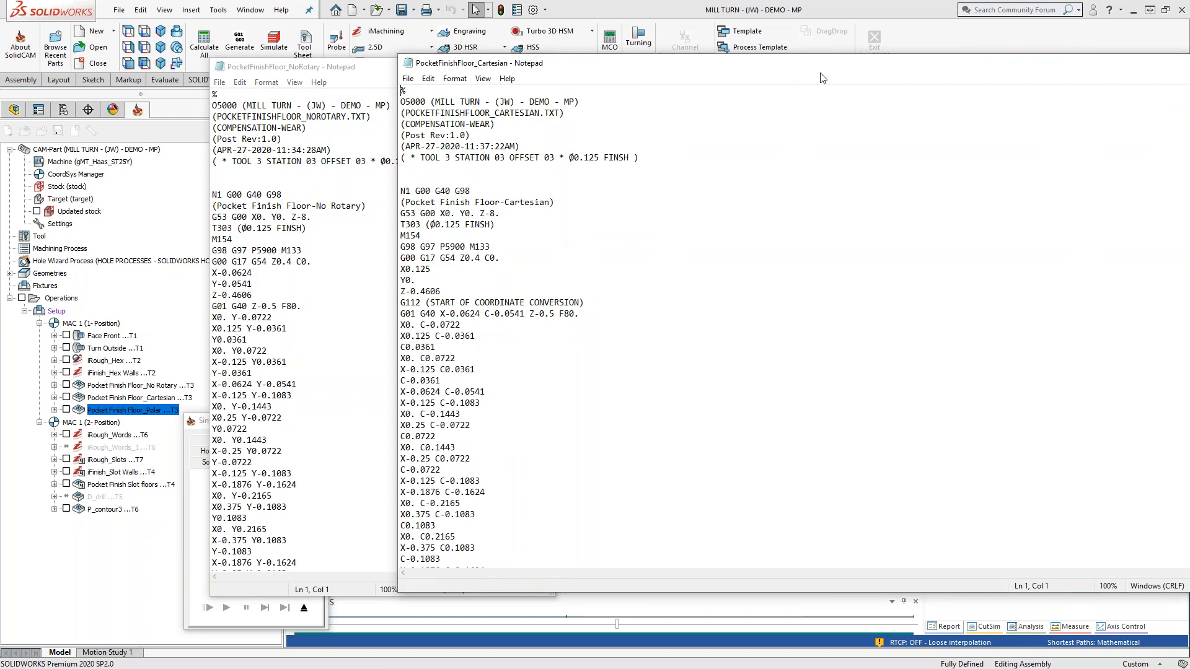
left_click_drag(681, 63, 752, 77)
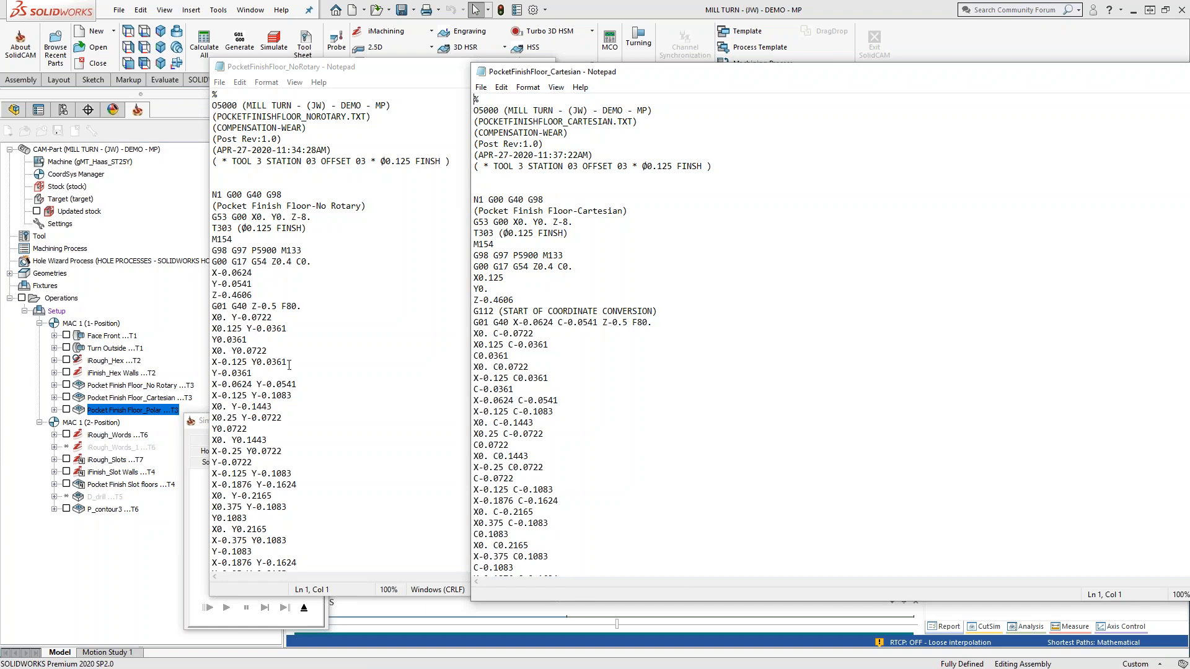
Step: Highlight the Y axis letter in the no-rotary X0.125 Y-0.0361 line and the C in the matching Cartesian line
left_click_drag(252, 328, 247, 329)
left_click(807, 414)
double_click(511, 345)
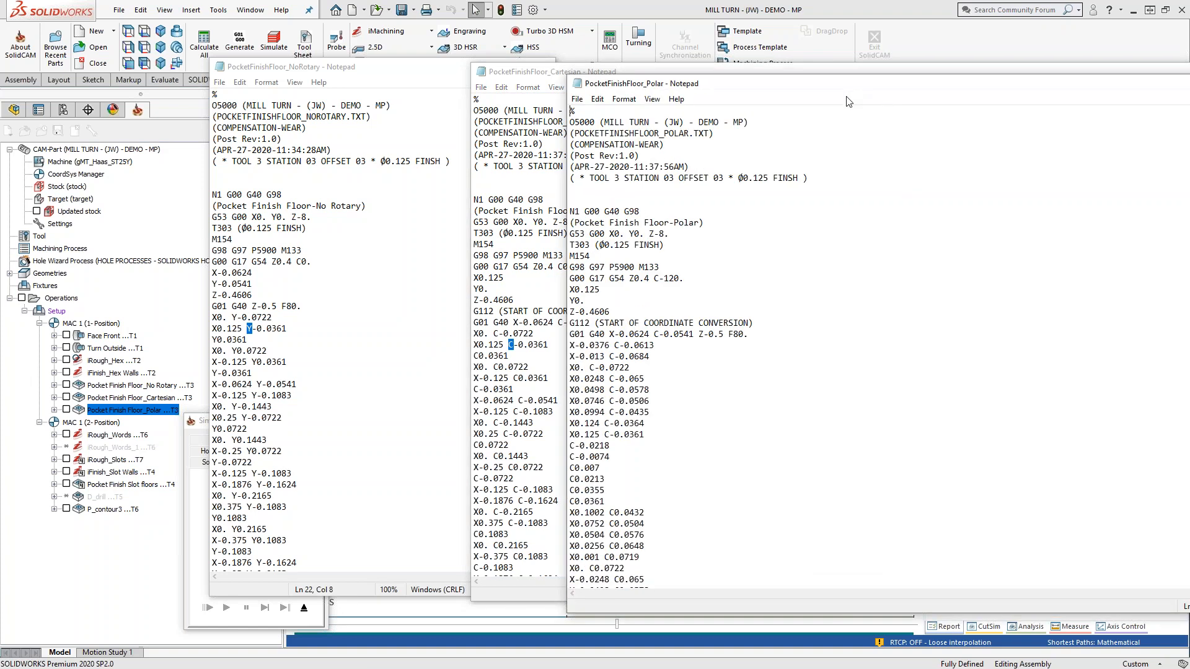
Step: Move the PocketFinishFloor_Polar G-code window beside the other listings and examine its coordinates
left_click_drag(831, 94, 378, 79)
left_click_drag(972, 127, 732, 74)
left_click(1047, 90)
left_click_drag(1028, 186, 1027, 181)
Step: Switch to Microsoft Whiteboard, open the saved hexagon sketch to study the interpolation points, and minimize it
left_click(962, 64)
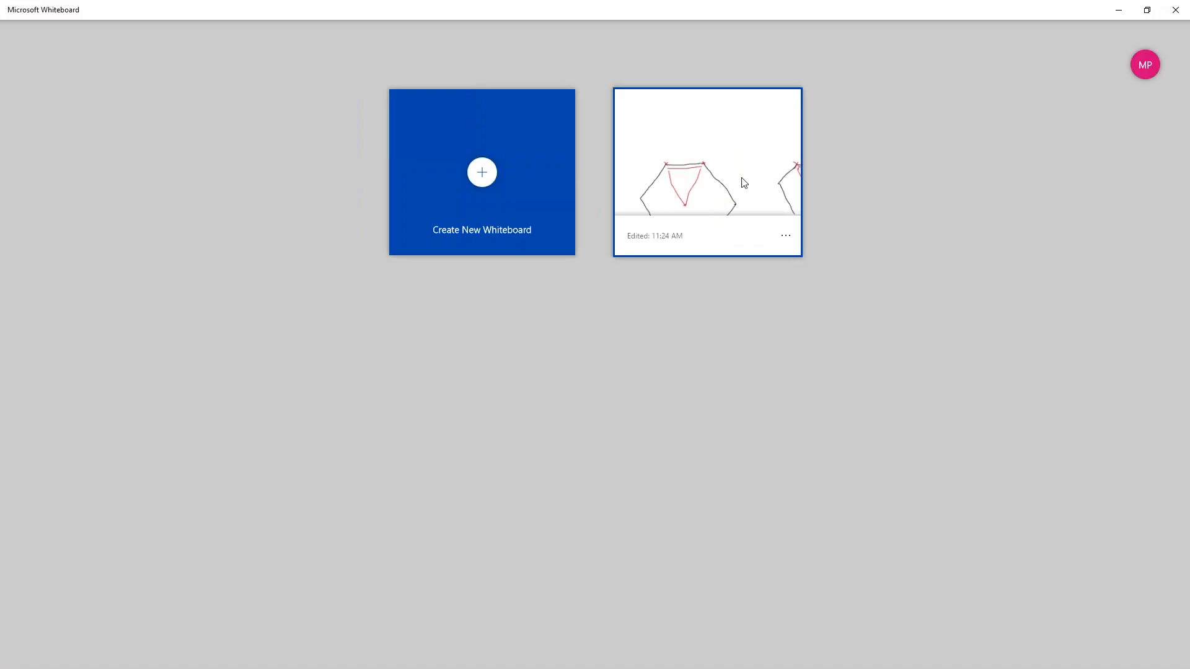
left_click(746, 181)
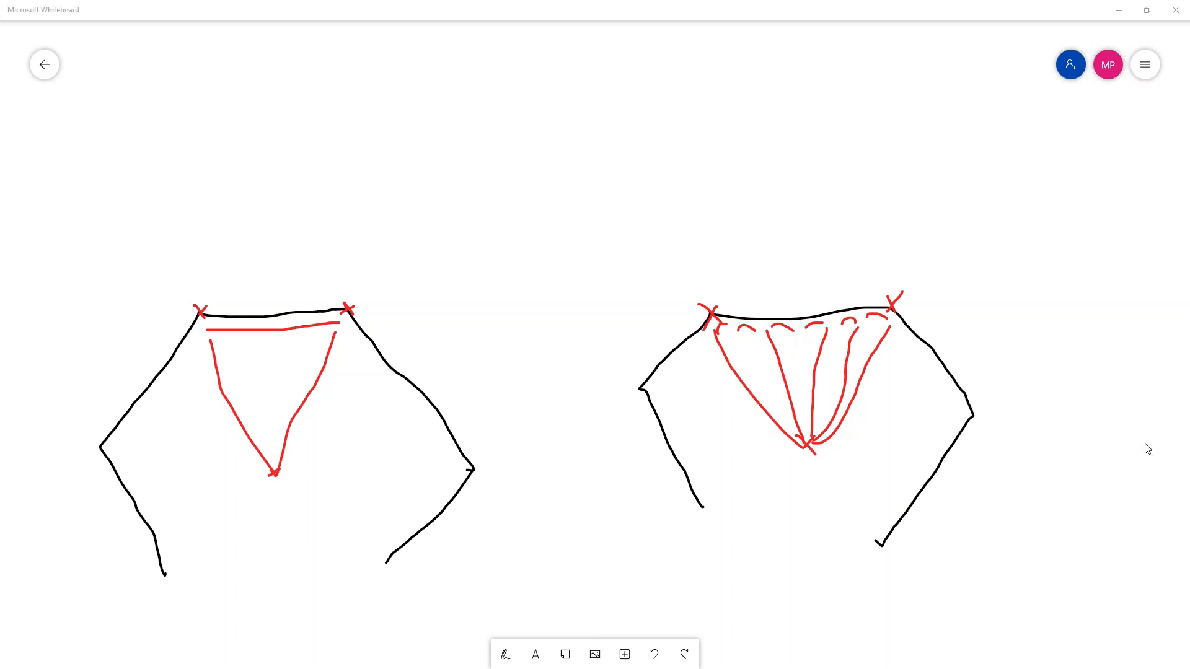
left_click(1120, 19)
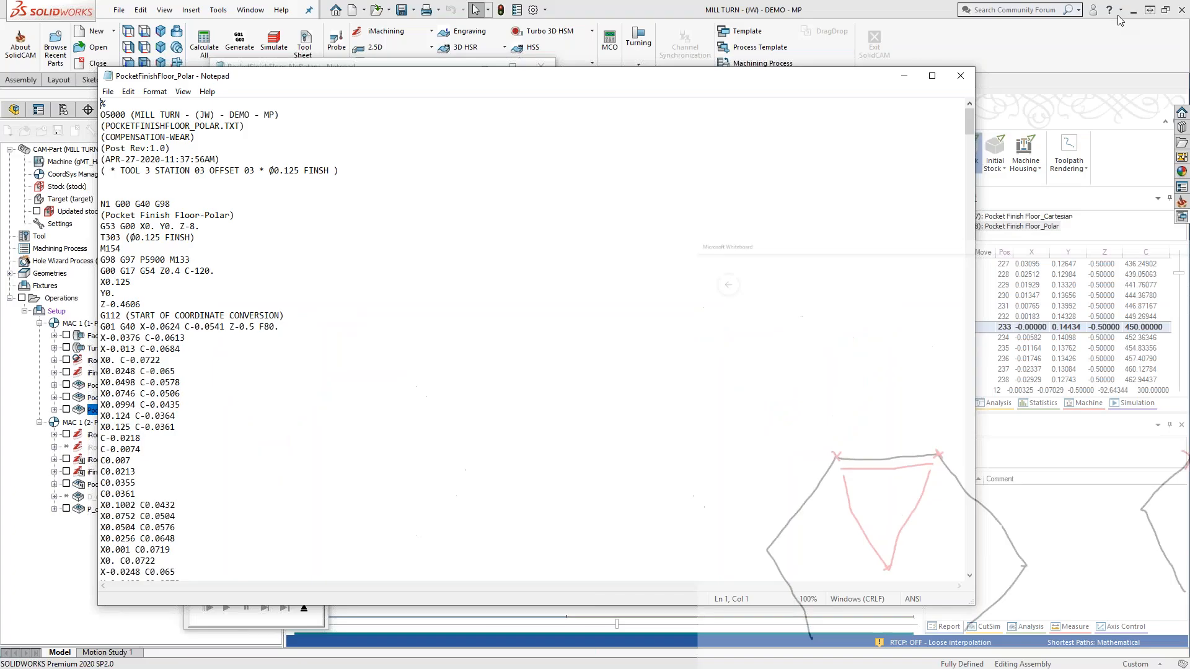
Step: Close the G-code listings in Notepad and exit the machine simulation
left_click(962, 73)
left_click(541, 66)
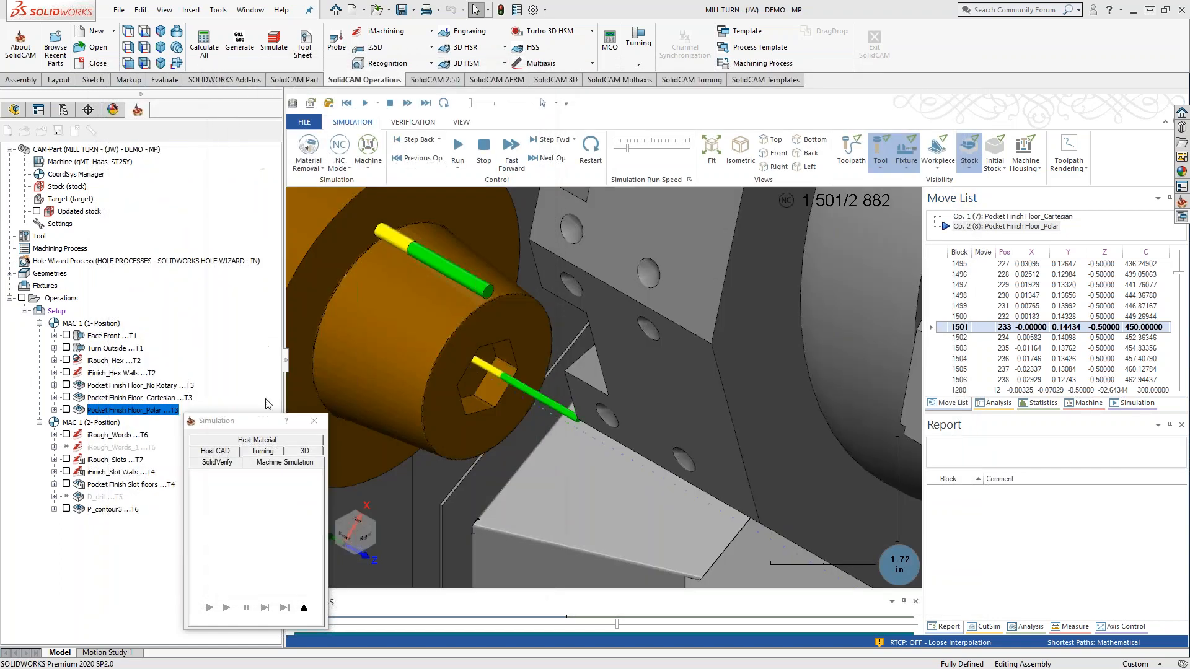
left_click(304, 609)
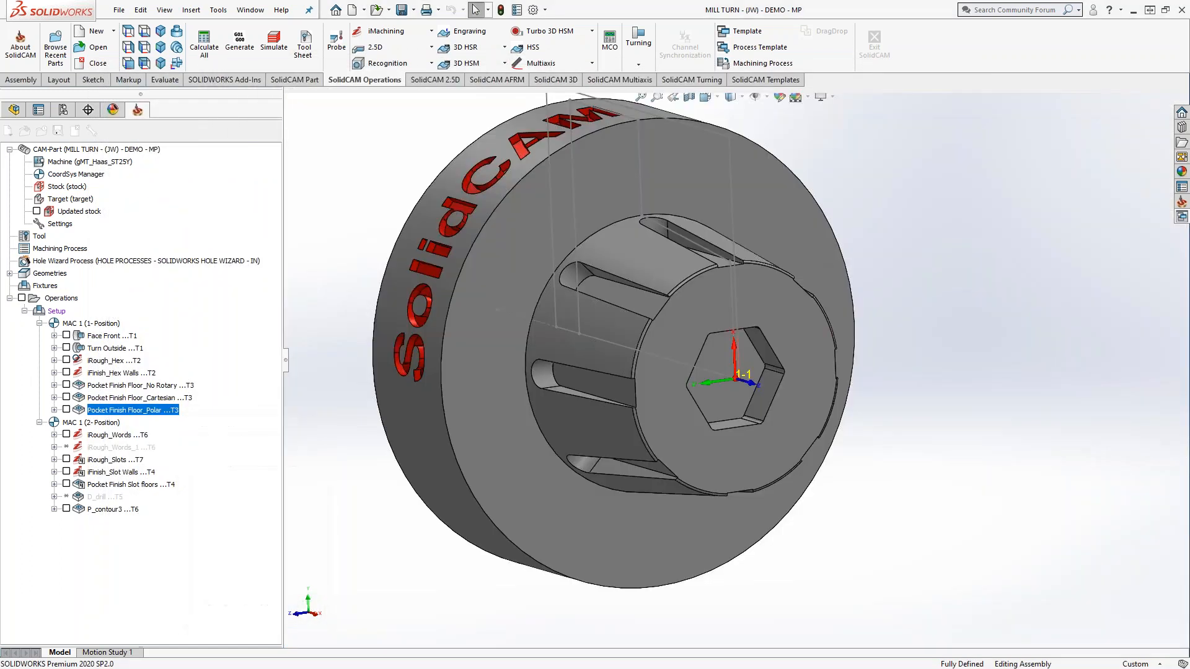
Step: Open the Pocket Finish Floor_Polar operation to review its settings
double_click(126, 411)
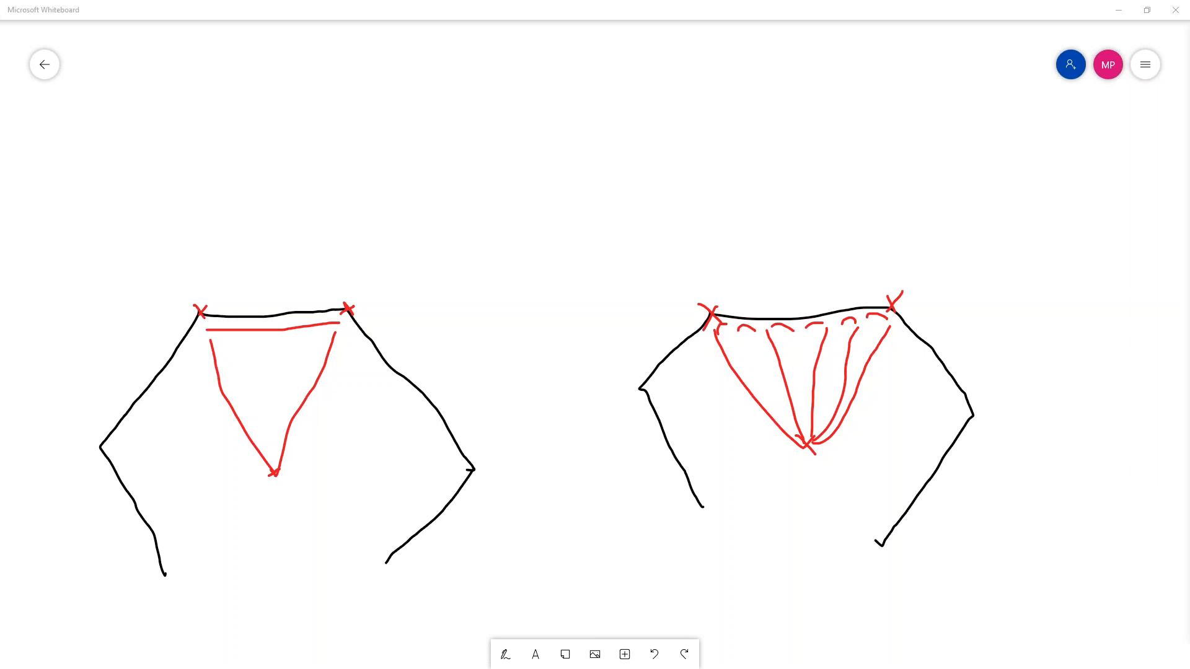
Step: Bring the Rotary Point Interpolation PDF onto the screen, maximize it, and read through its hexagon toolpath diagrams
left_click_drag(1189, 102, 310, 89)
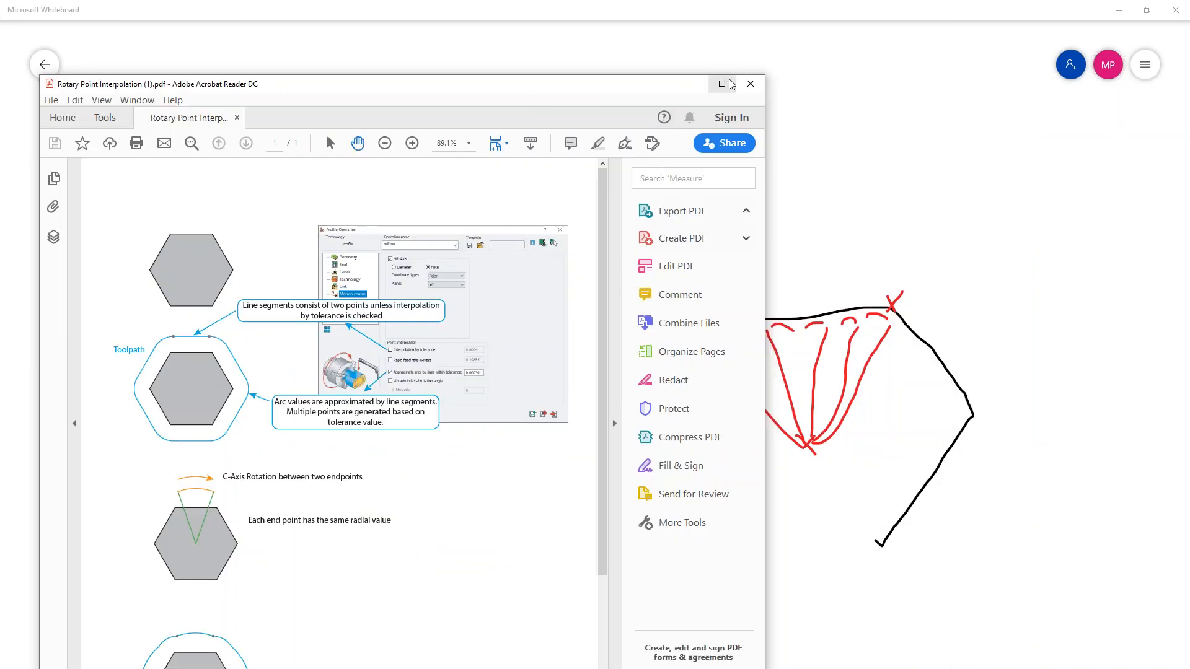
left_click(727, 84)
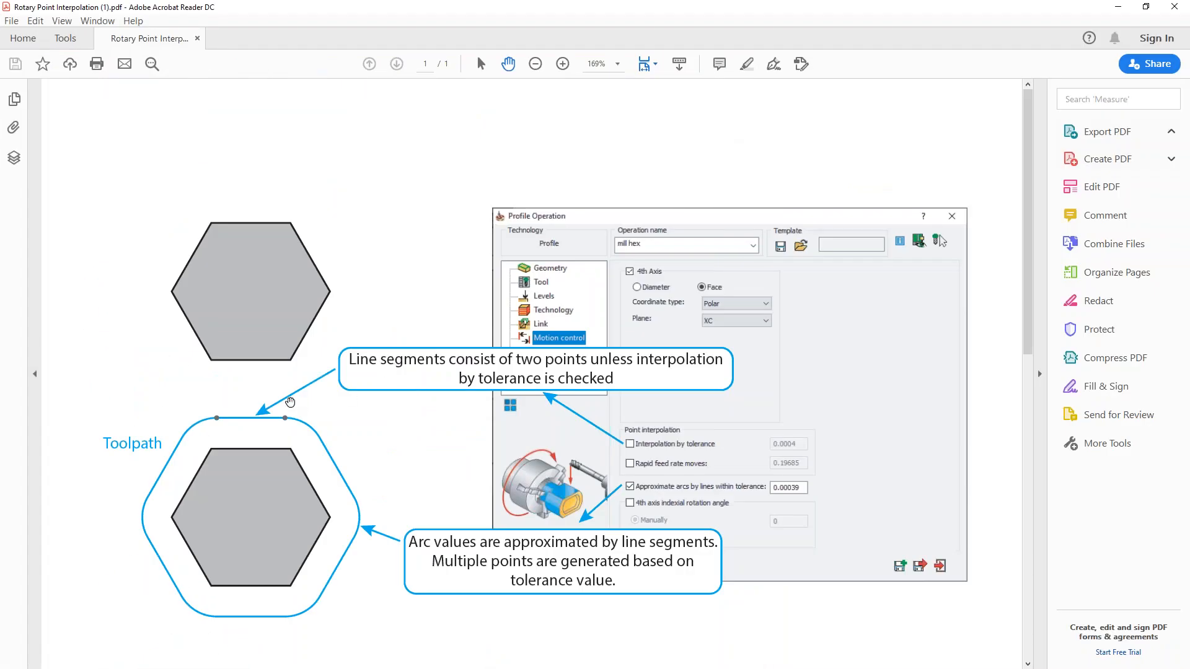
scroll(389, 446, "down", 3)
scroll(388, 447, "down", 20)
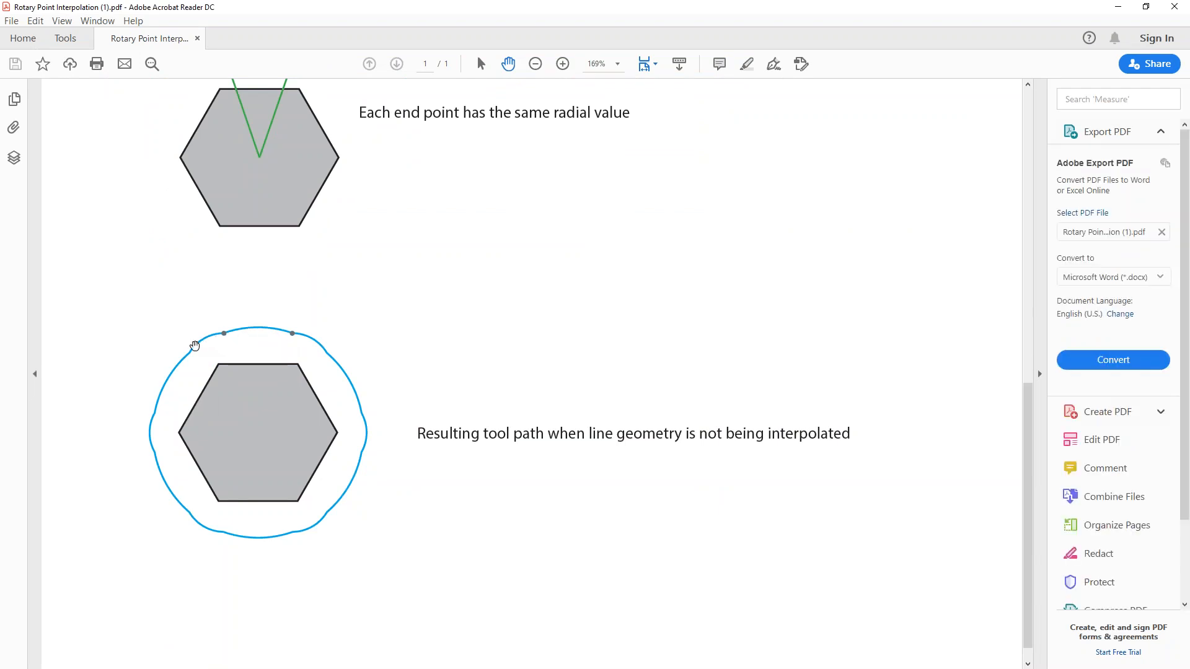
Step: Magnify the PDF diagram of the toolpath without line interpolation to 400%, examine it, and minimize the PDF and the whiteboard
left_click(562, 64)
left_click(560, 64)
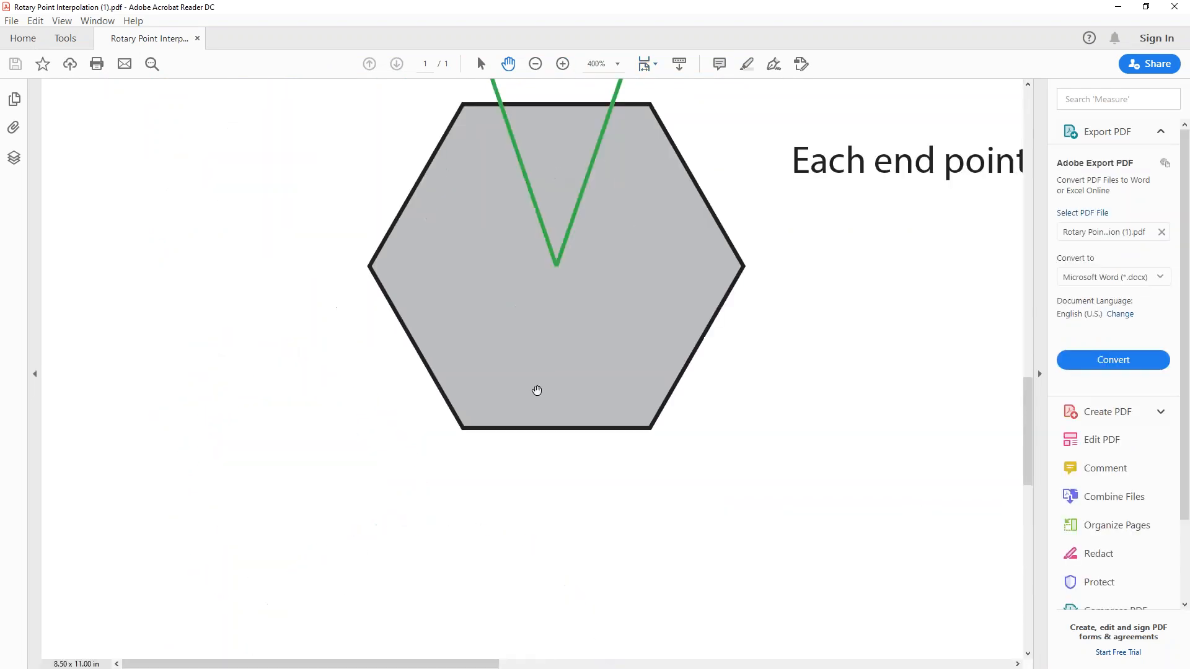
scroll(552, 481, "down", 9)
scroll(550, 491, "down", 2)
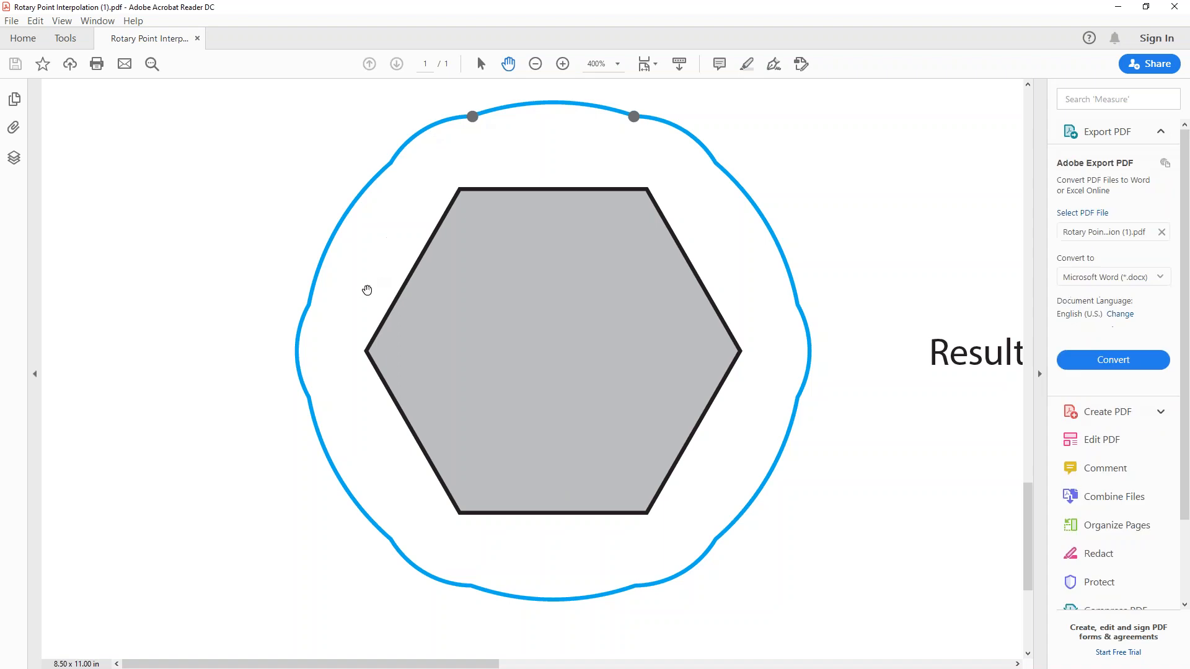
left_click(1119, 7)
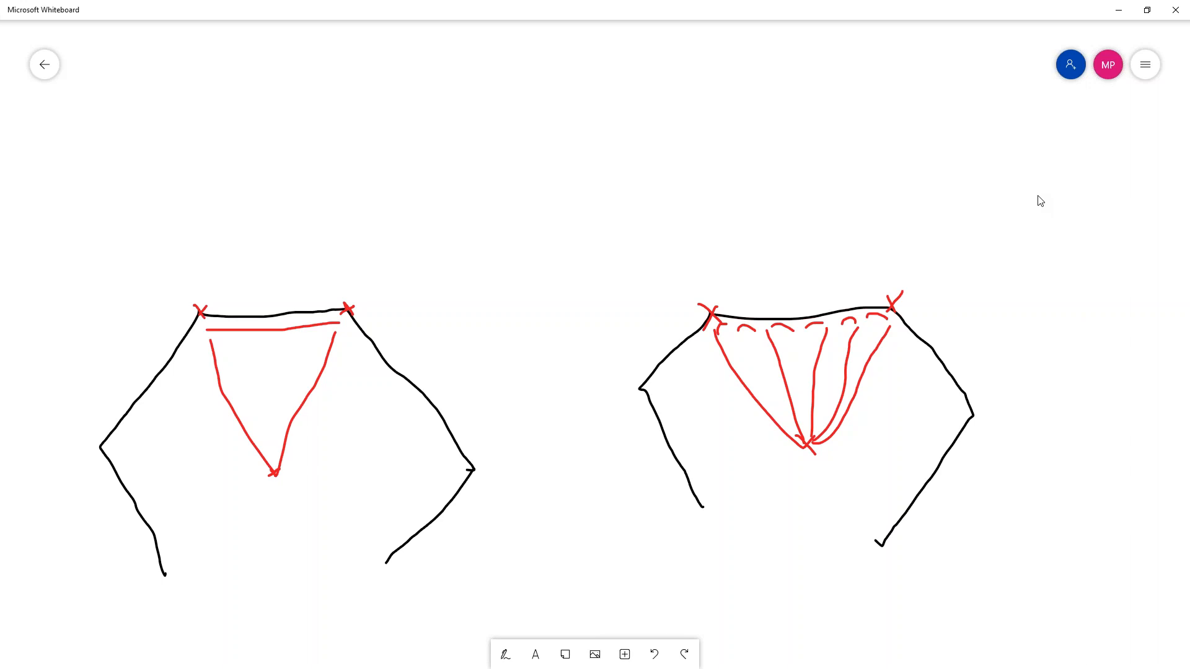
left_click(1119, 9)
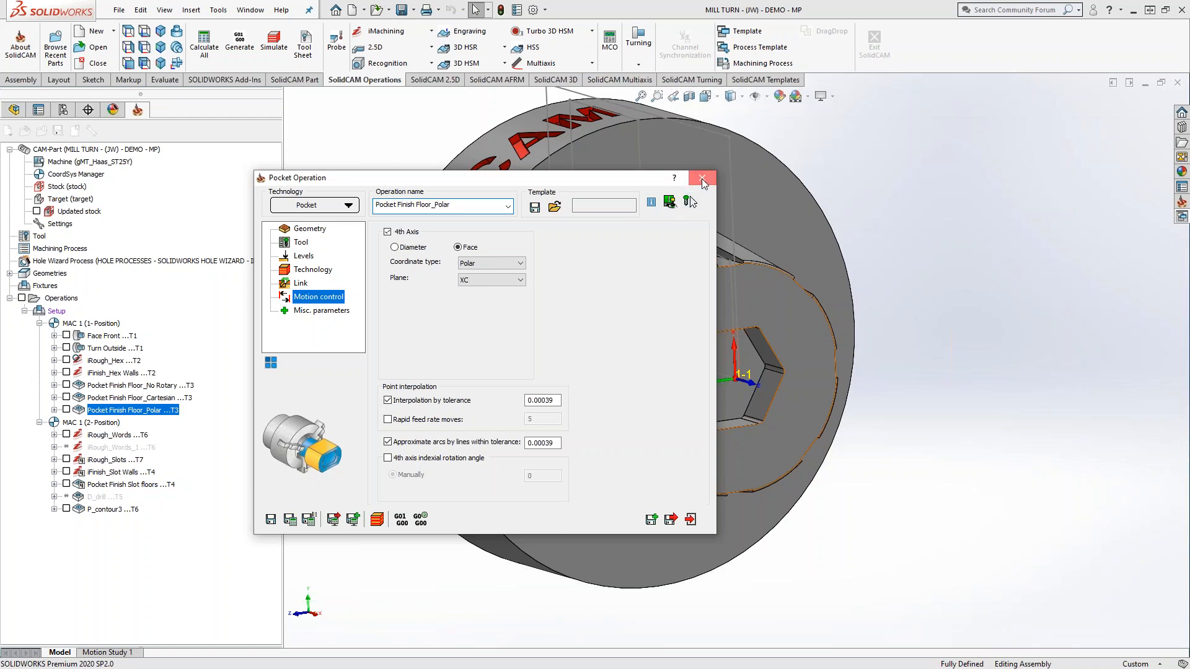
Step: Close the Pocket Finish Floor_Polar operation and preview the No Rotary, Cartesian and Polar toolpaths one at a time, leaving all hidden
left_click(691, 202)
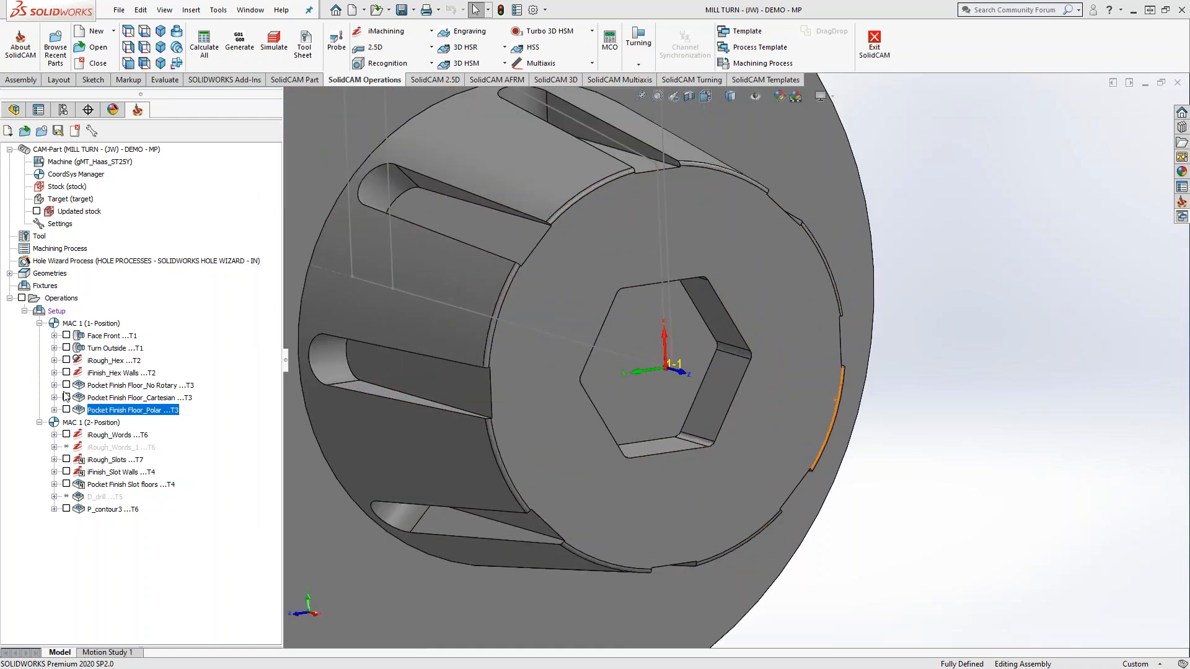
left_click(67, 385)
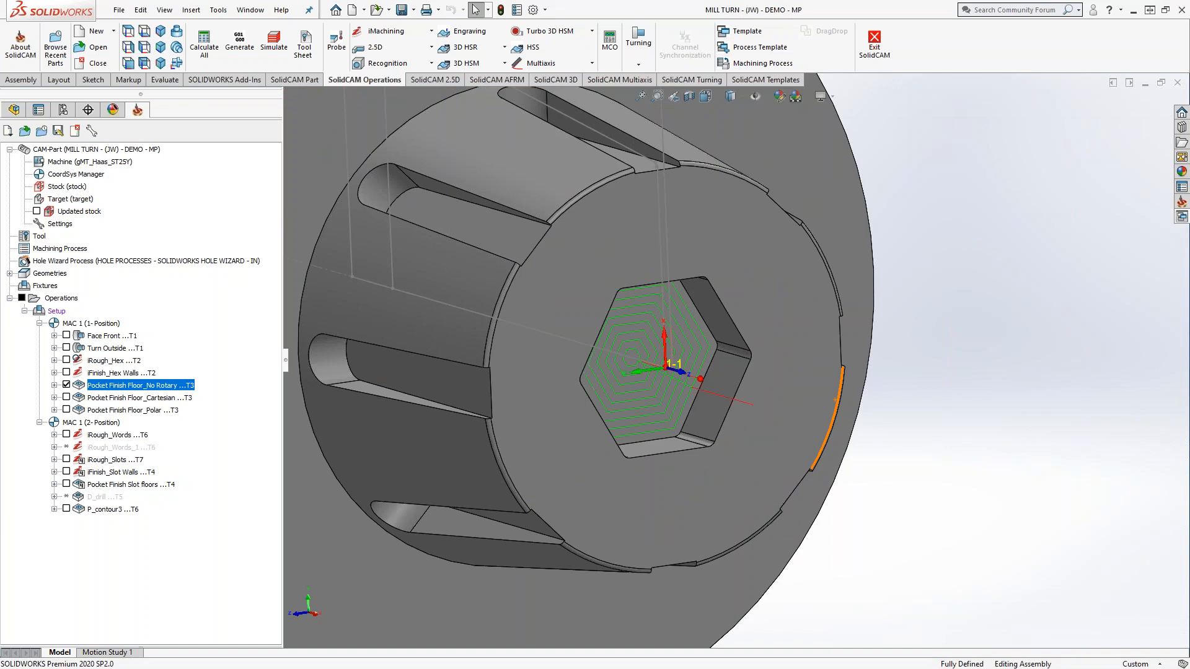
left_click(67, 385)
left_click(68, 397)
left_click(68, 397)
left_click(67, 410)
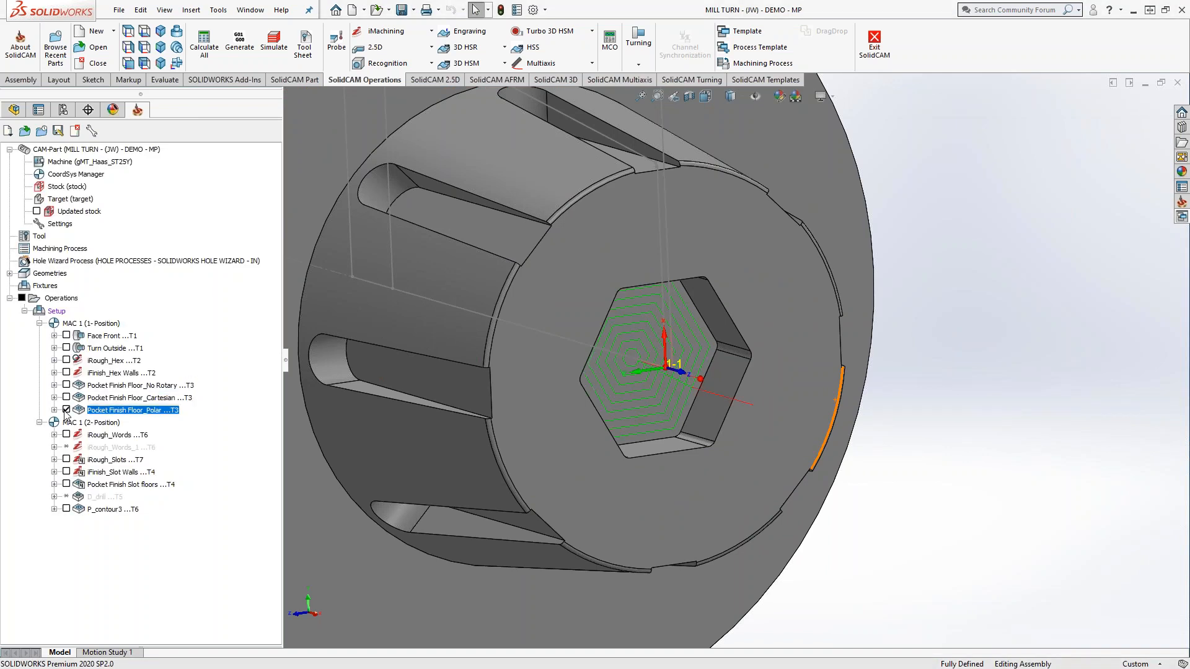
left_click(67, 410)
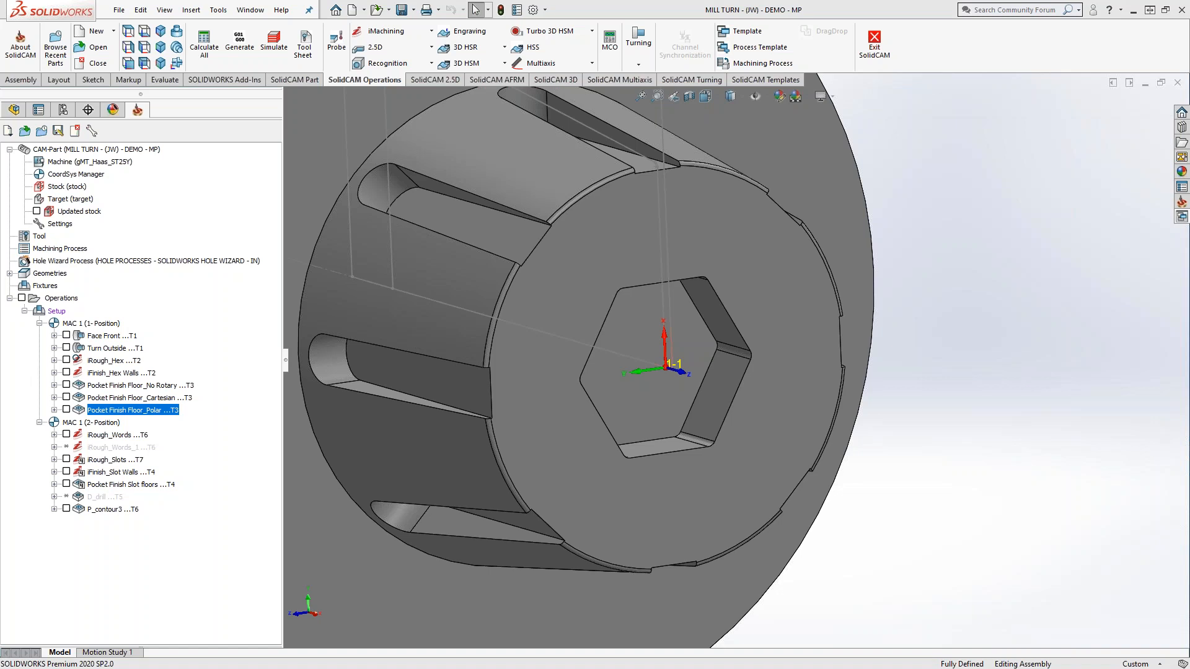
Step: Bring up Topics 10.pdf and Topics_11.png, read the question about importing XYZ positions from a point cloud, and move the image away
key("alt+Tab")
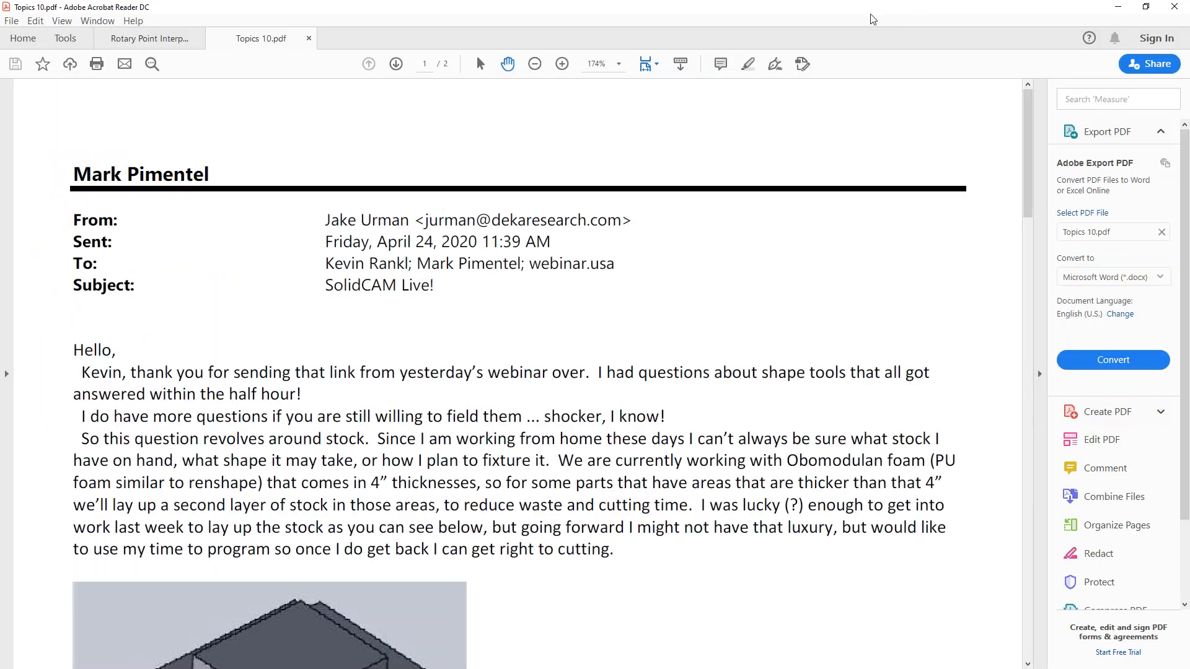
key("alt+Tab")
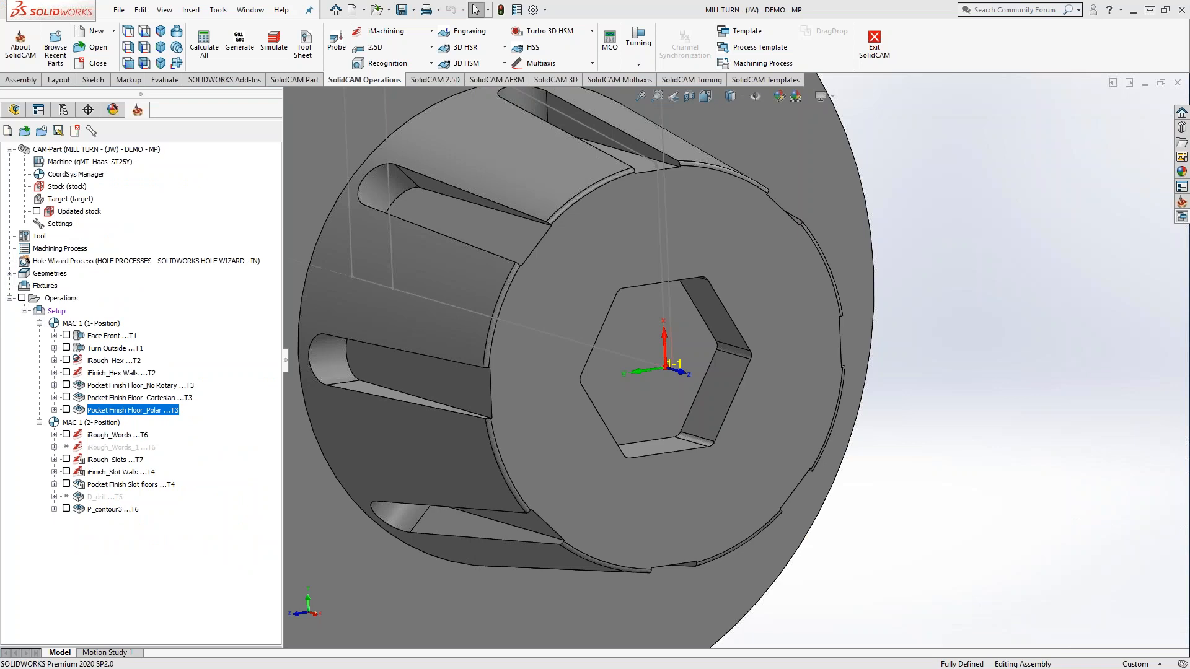
key("alt+Tab")
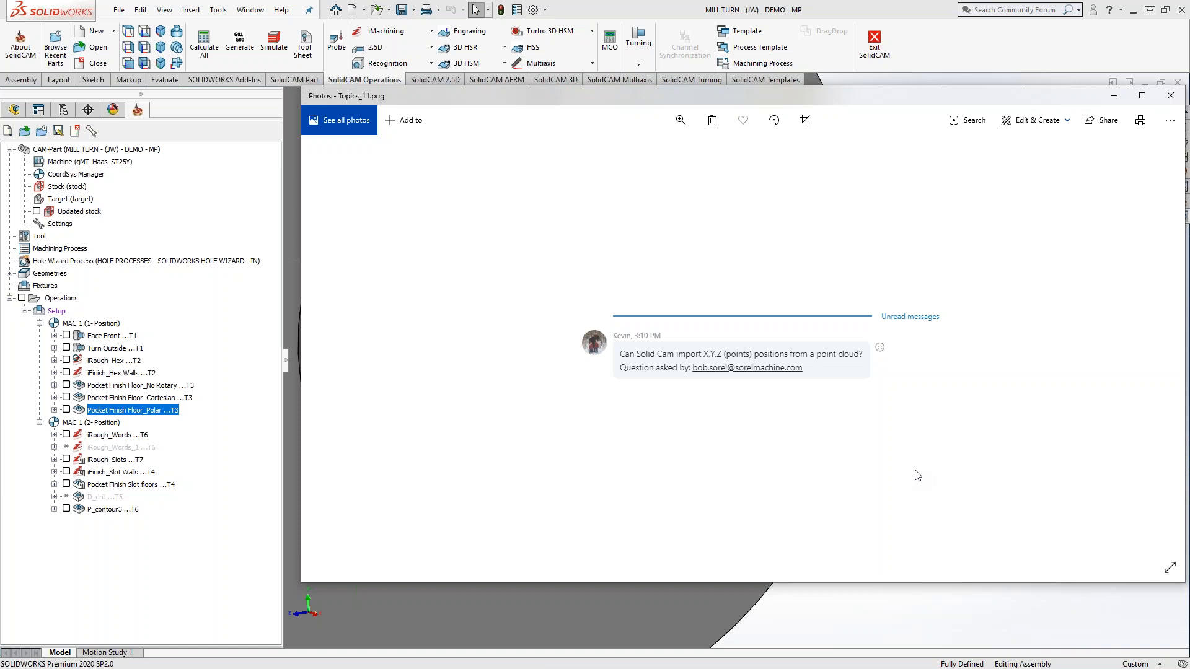
left_click_drag(723, 98, 1189, 163)
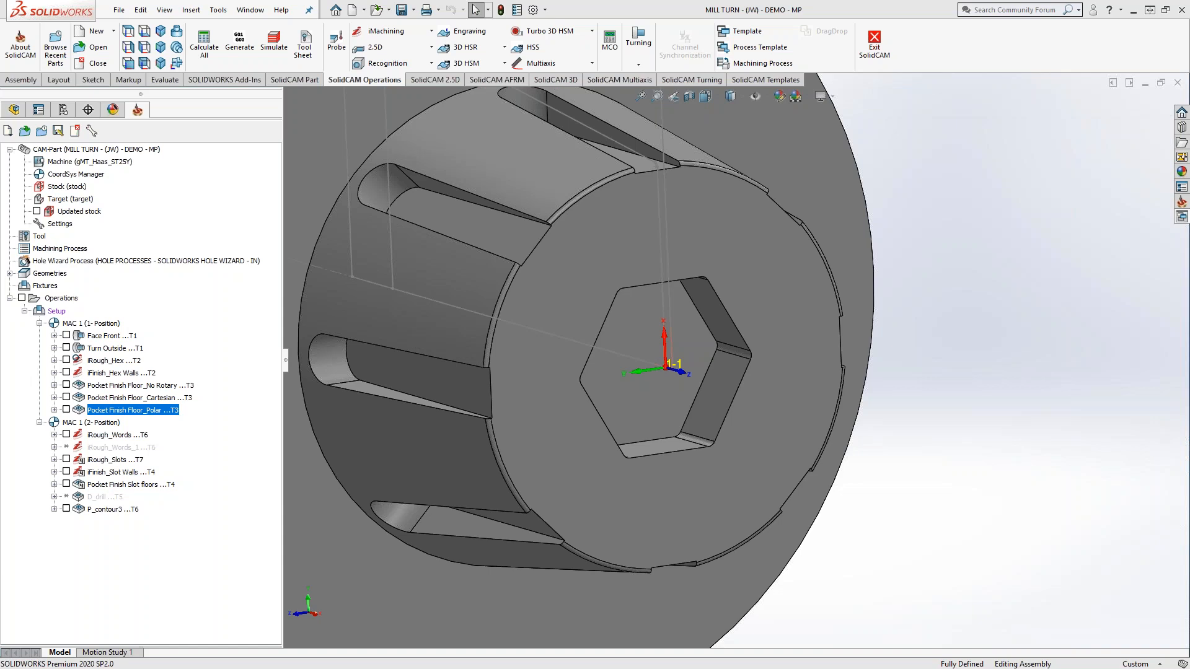
Step: Open the CAM-Part data, examine the by 3 points (associative) definition for a new CoordSys, and cancel without saving
left_click(69, 152)
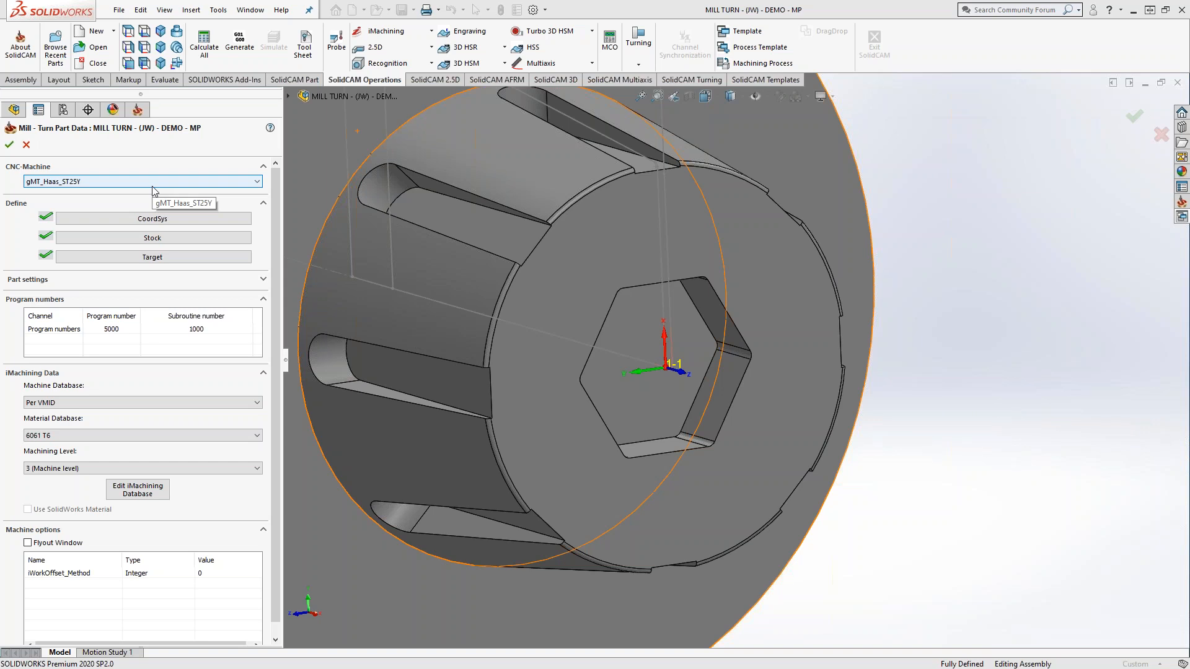
left_click(136, 224)
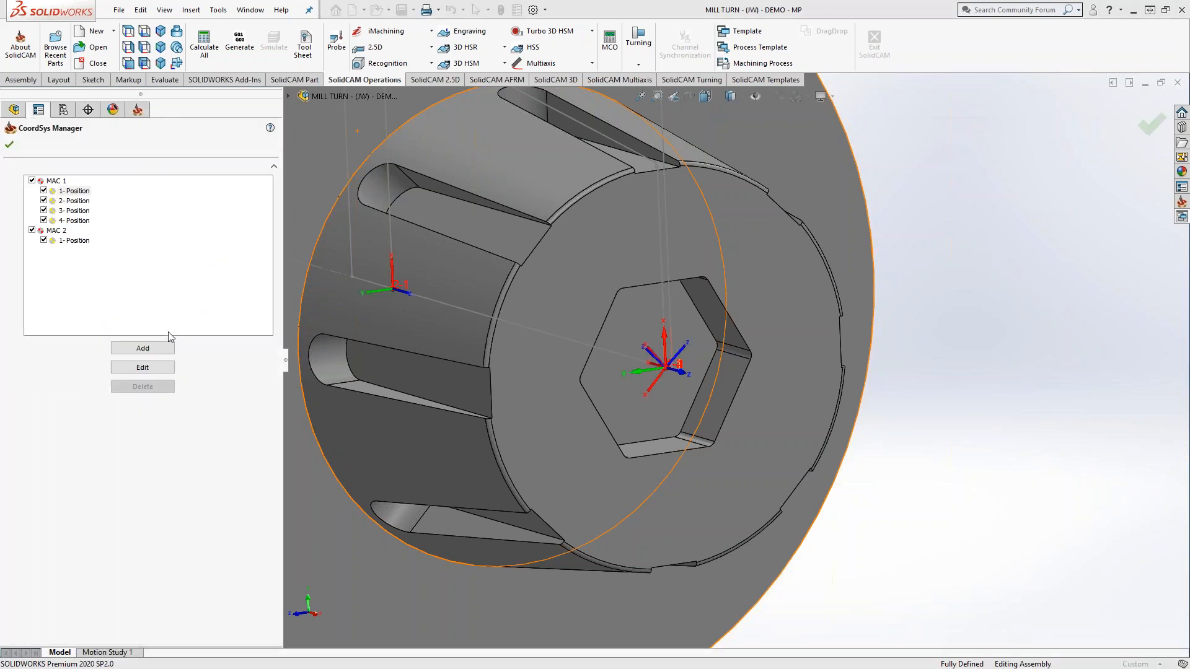
left_click(143, 348)
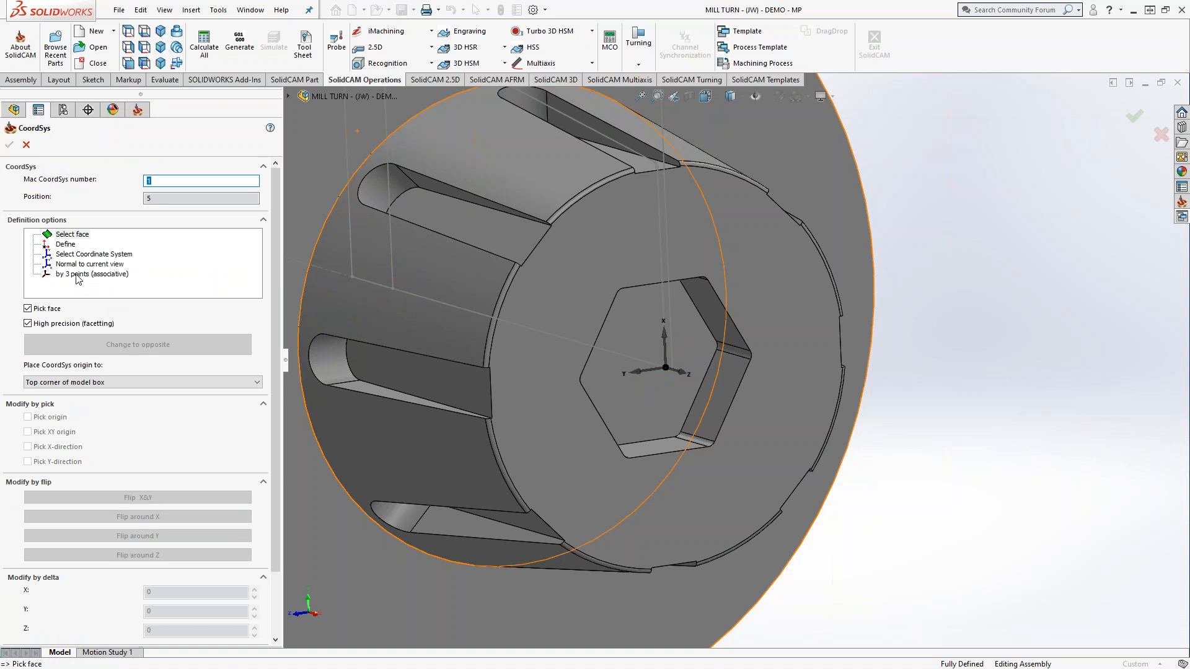
left_click(80, 276)
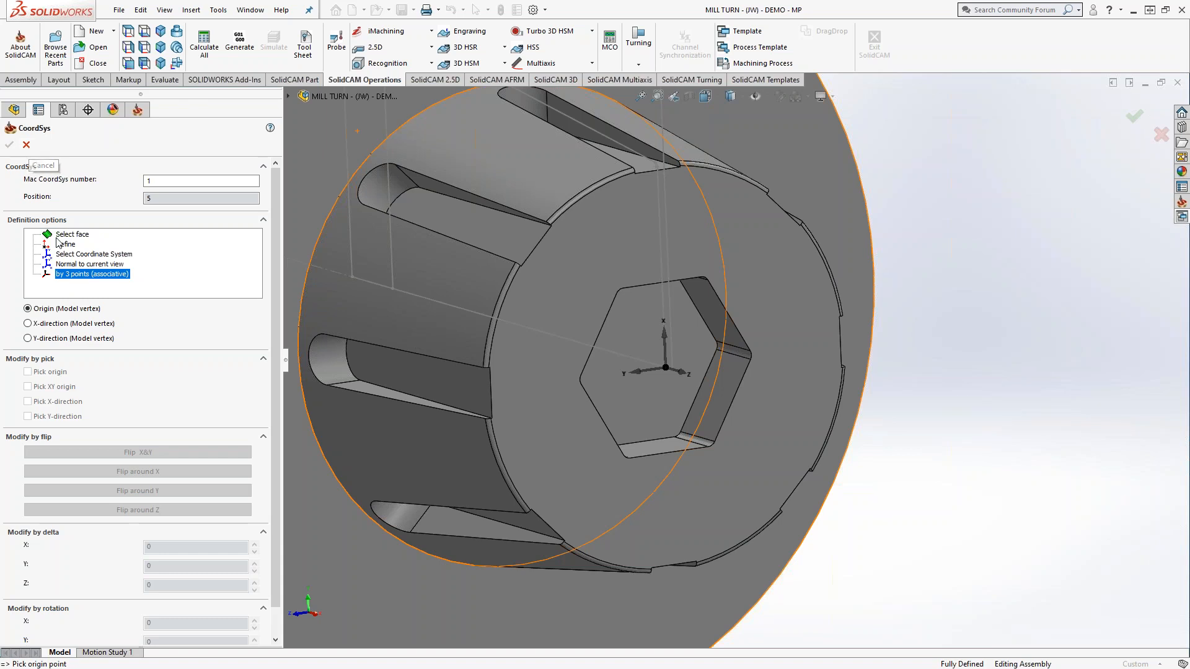
left_click(26, 145)
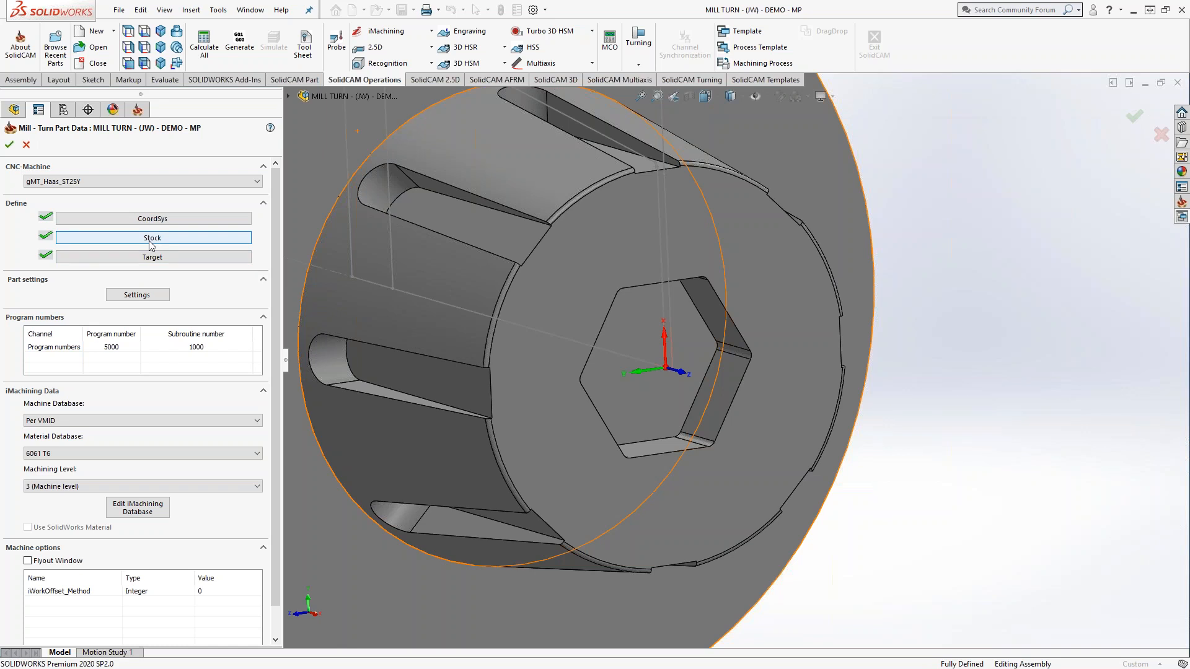
left_click(26, 145)
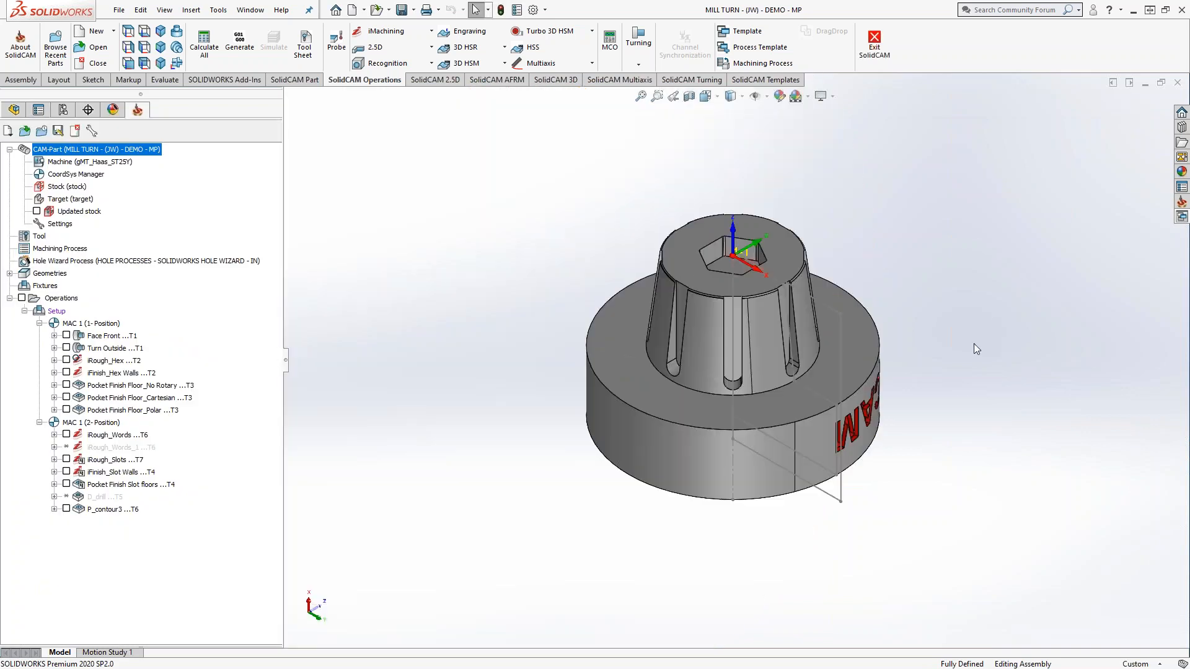
middle_click_drag(593, 229, 707, 519)
scroll(924, 313, "down", 5)
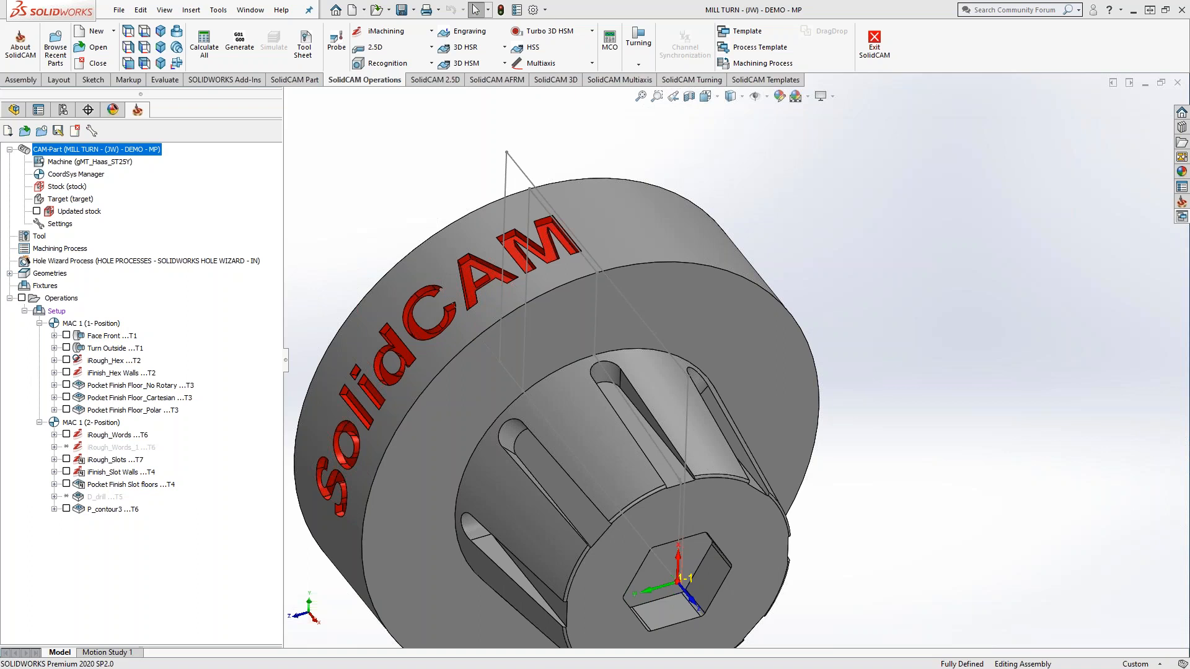
middle_click_drag(939, 366, 966, 368)
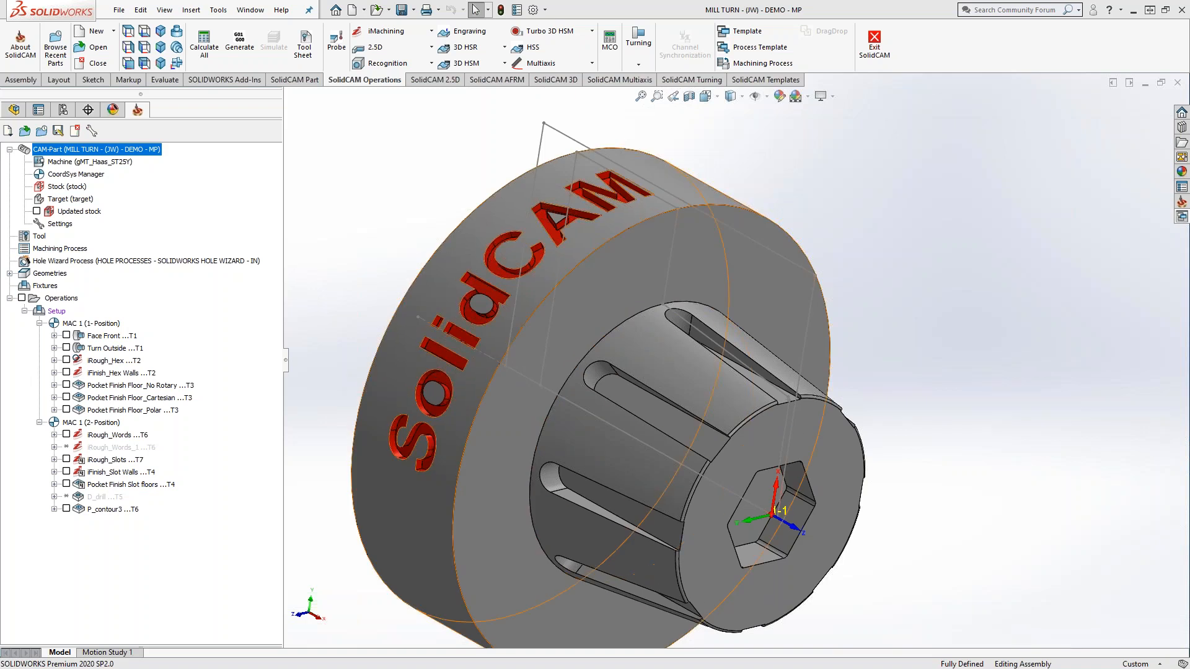
Step: Add a Pocket milling operation after Pocket Finish Floor_Polar and start defining a new geometry for it
right_click(124, 410)
mouse_move(280, 28)
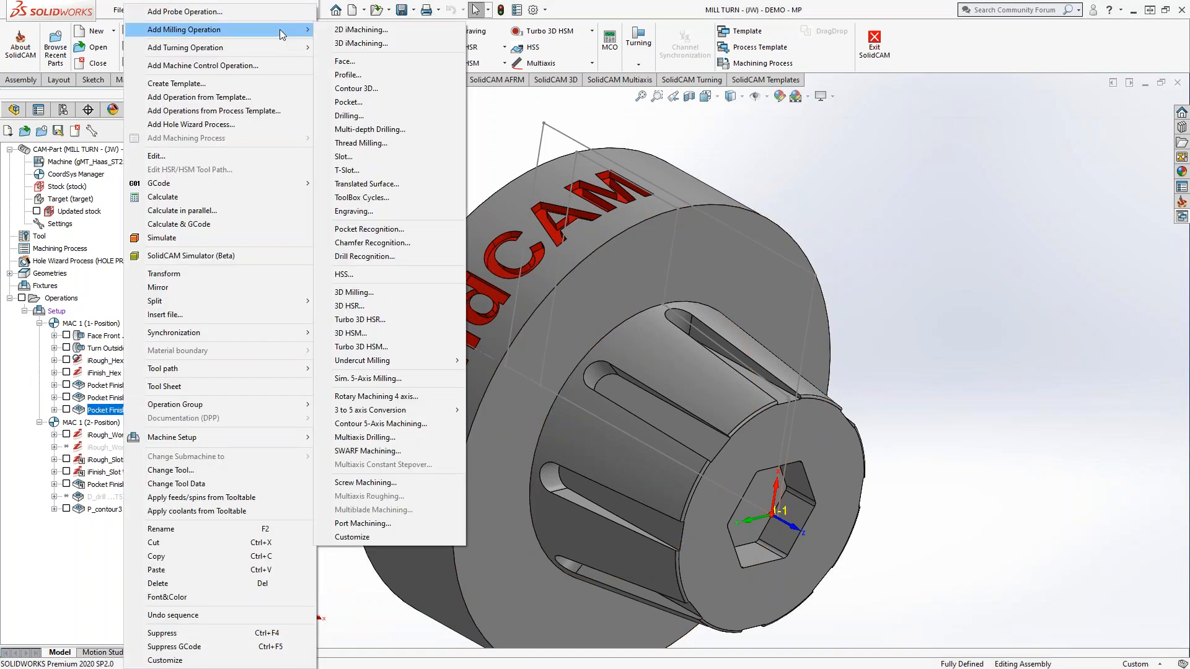
left_click(349, 102)
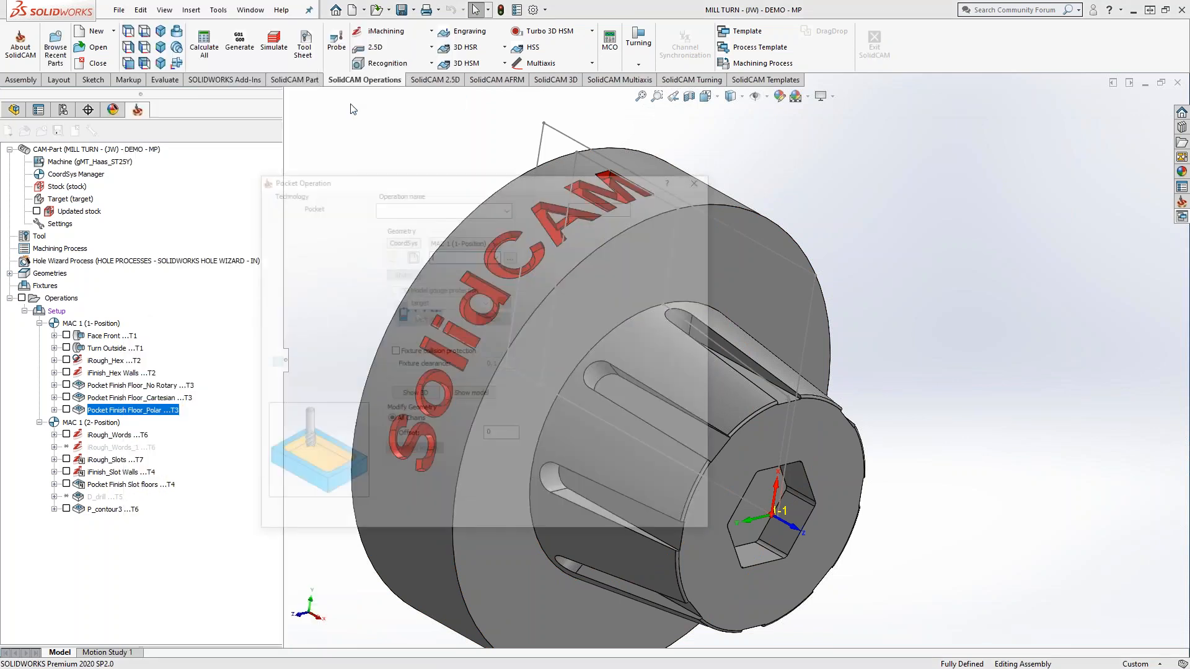
left_click(412, 255)
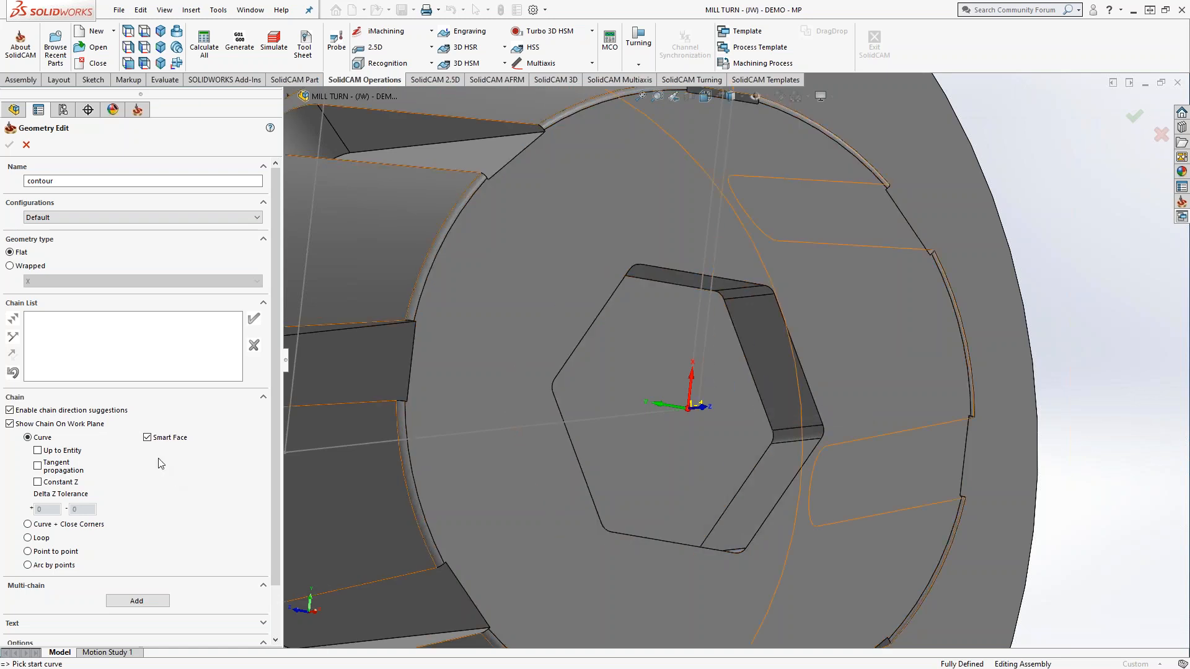
Step: Try a point-to-point chain between two corners of the hex pocket and reject the chain
left_click(52, 553)
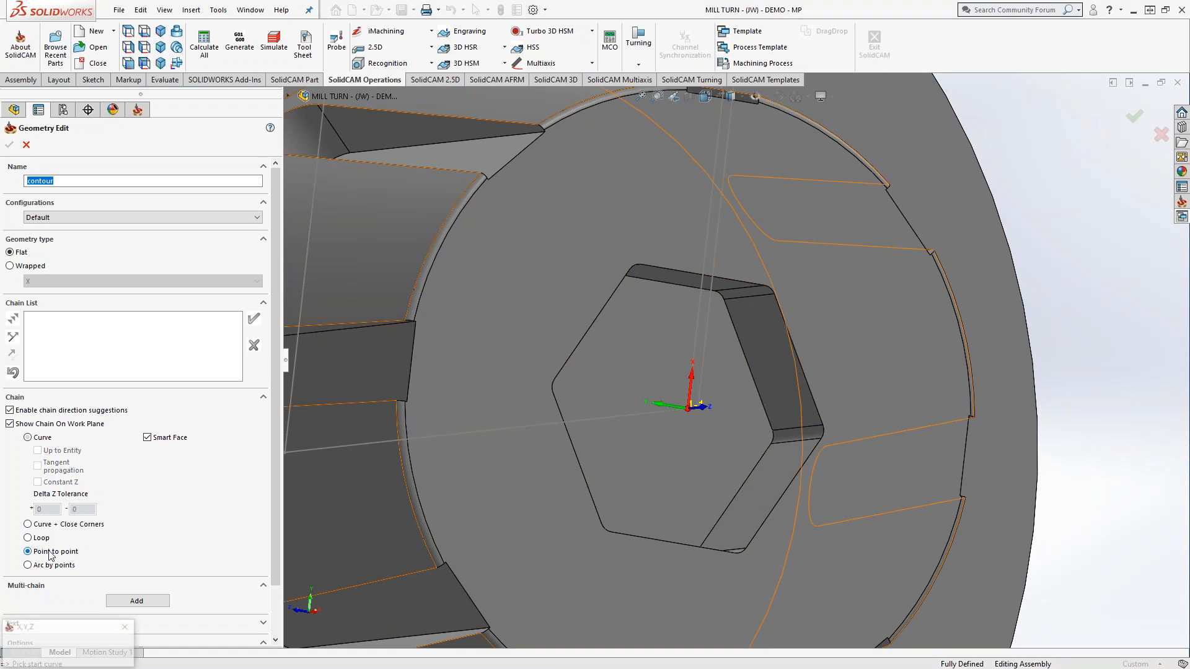
left_click(743, 550)
left_click(555, 379)
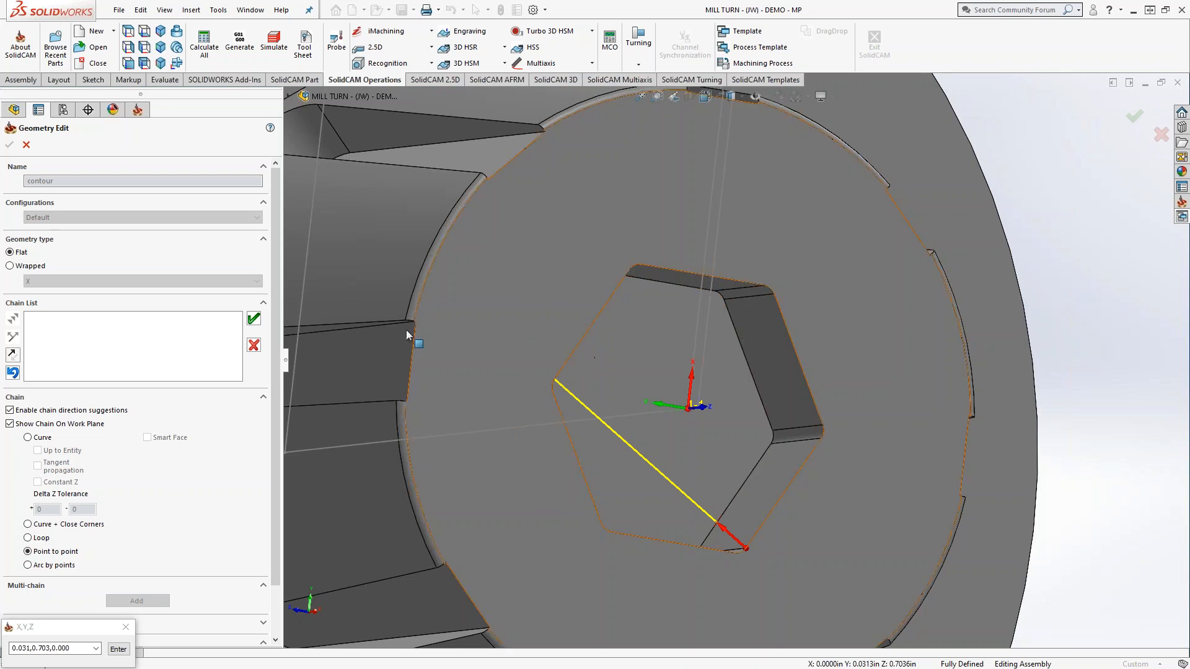
left_click(254, 346)
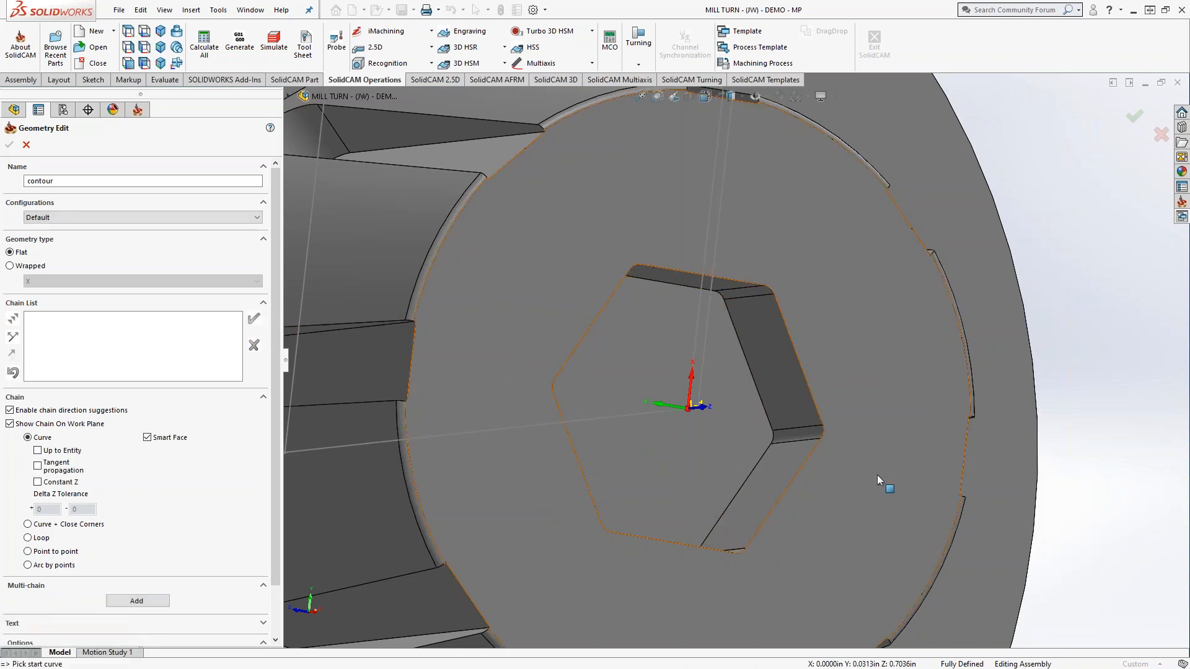
Step: Try a curve chain along the hex pocket's edges, reject it, and cancel the geometry definition
left_click(818, 396)
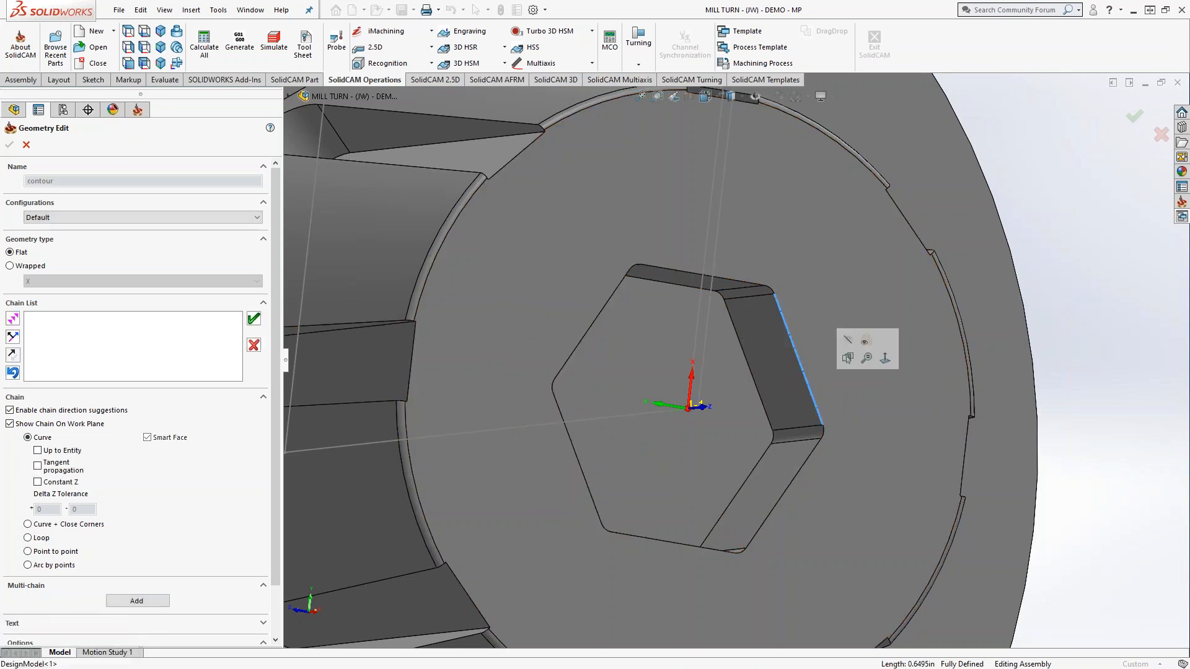
left_click(753, 297)
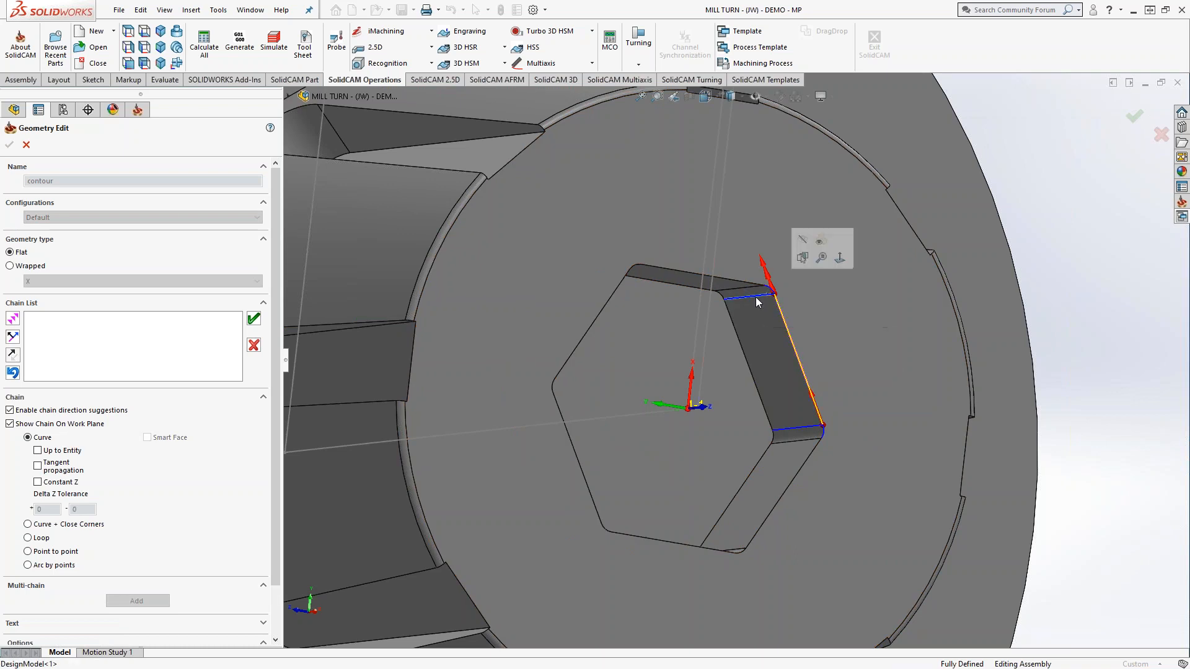
left_click(722, 296)
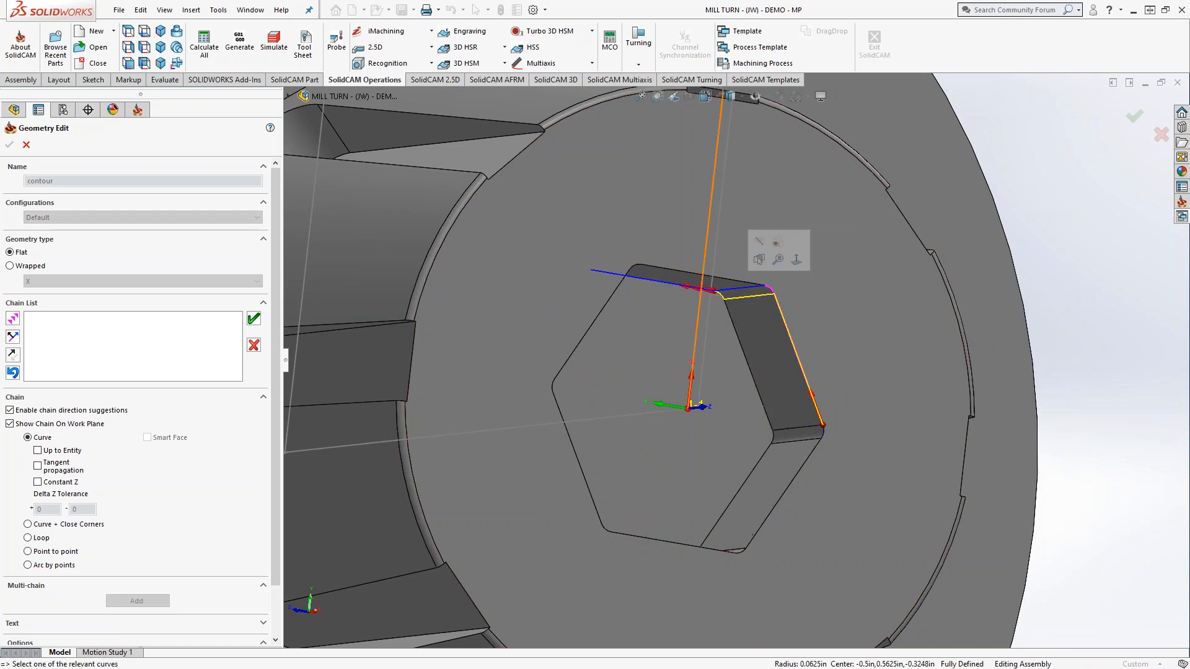
left_click(684, 288)
middle_click_drag(706, 364, 707, 266)
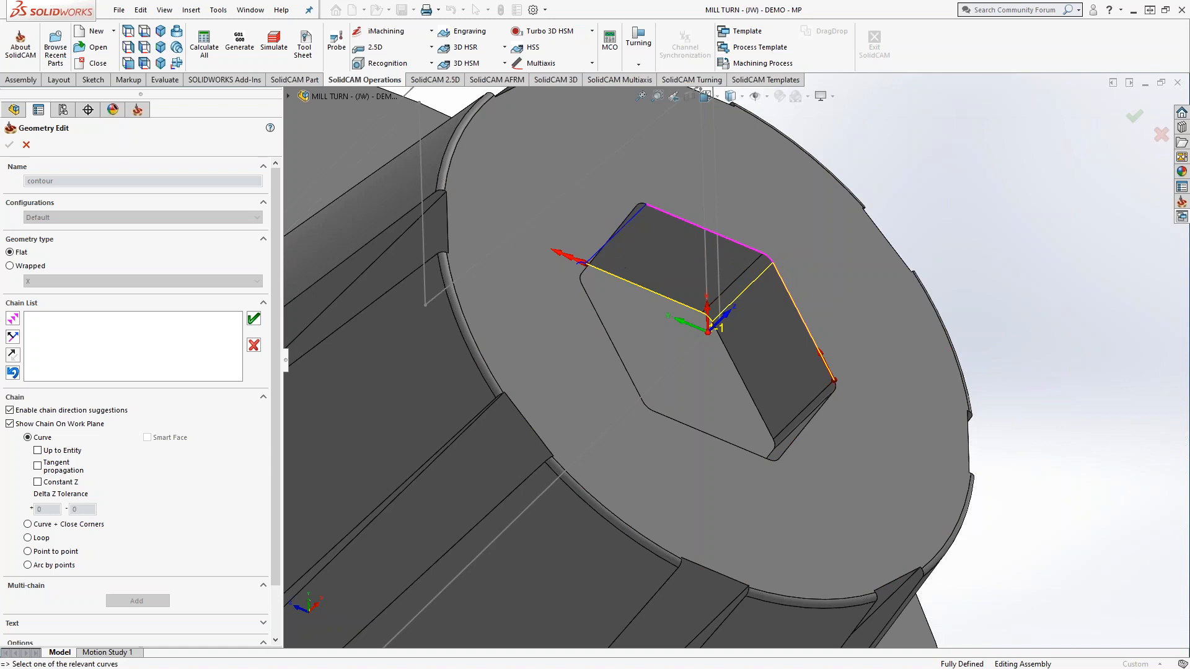
left_click(255, 346)
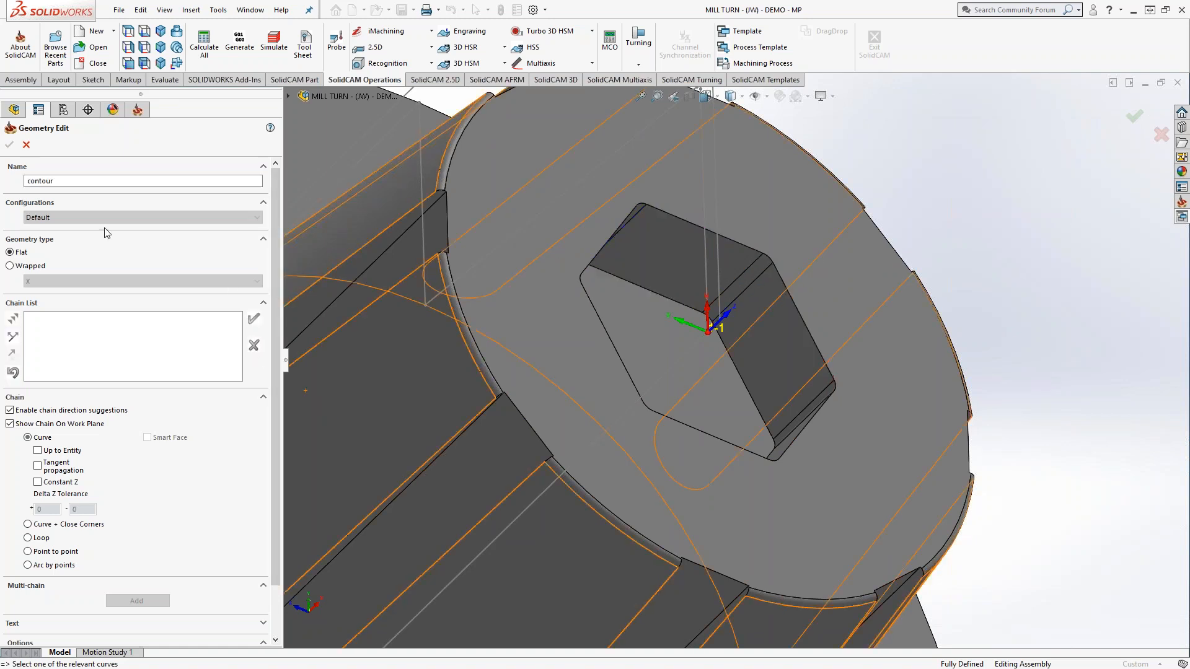
left_click(26, 145)
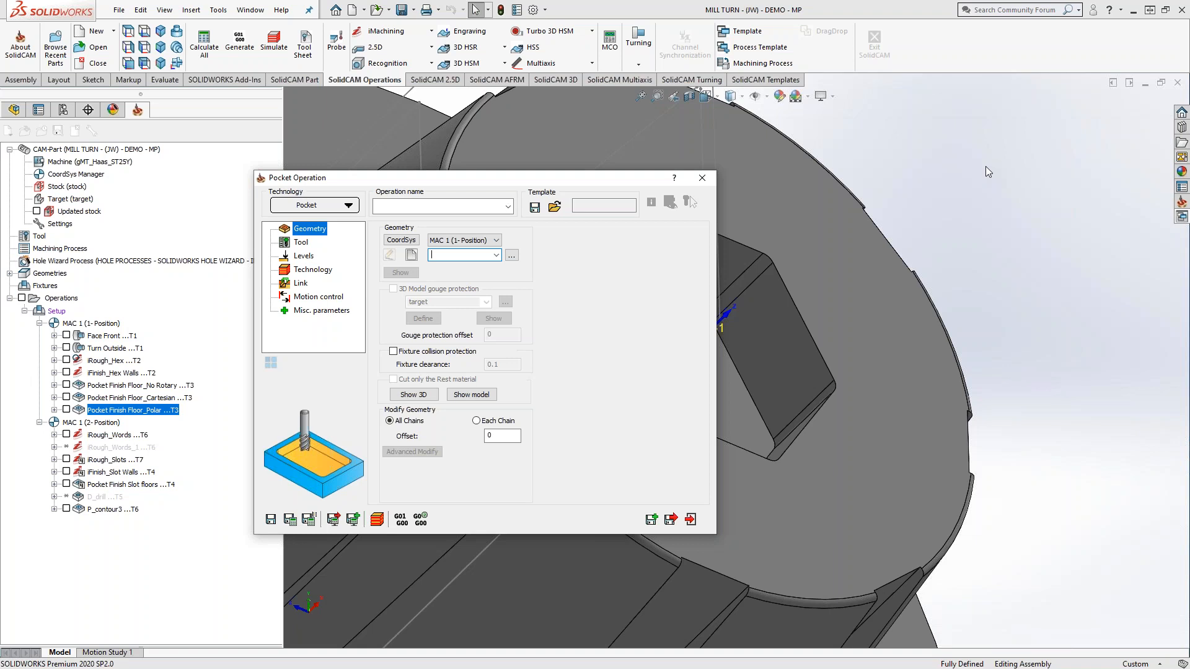
Step: Start a new pocket geometry and begin a curve chain along one edge of the hex pocket's front opening
left_click(412, 256)
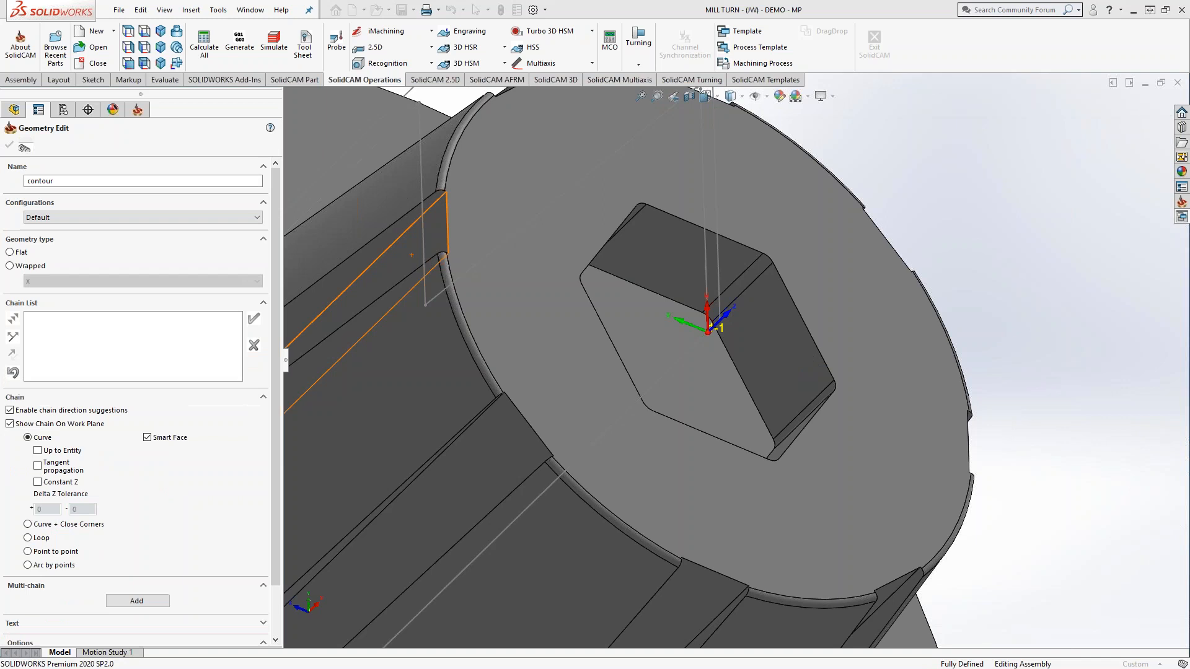
left_click(819, 359)
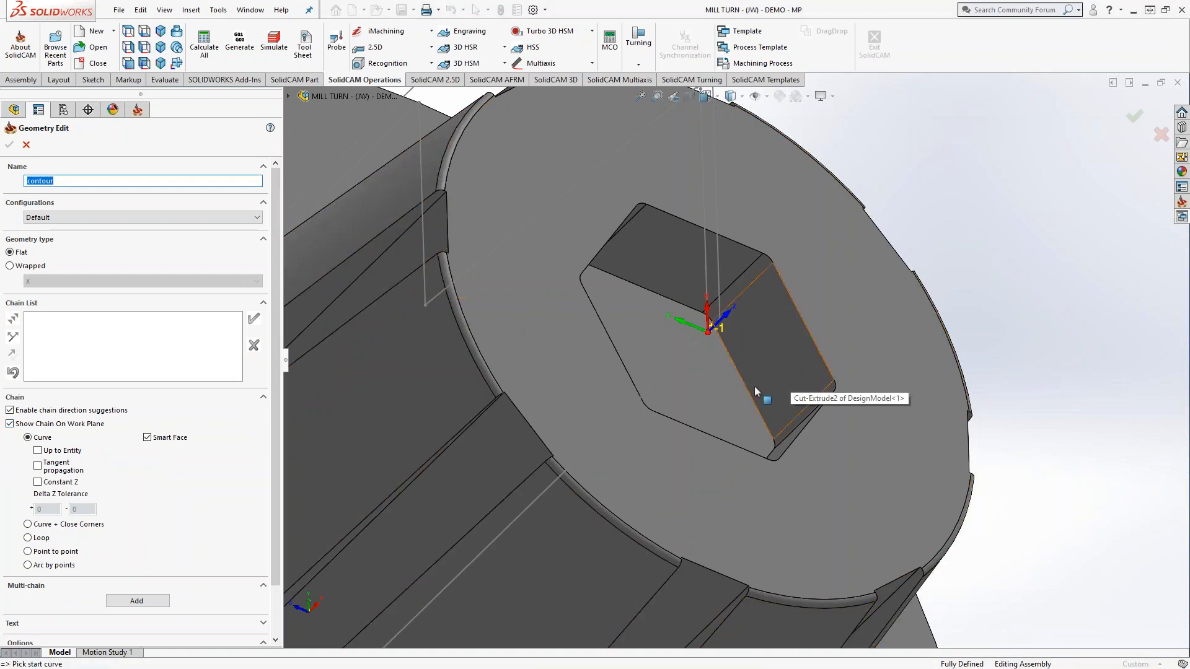
left_click(817, 354)
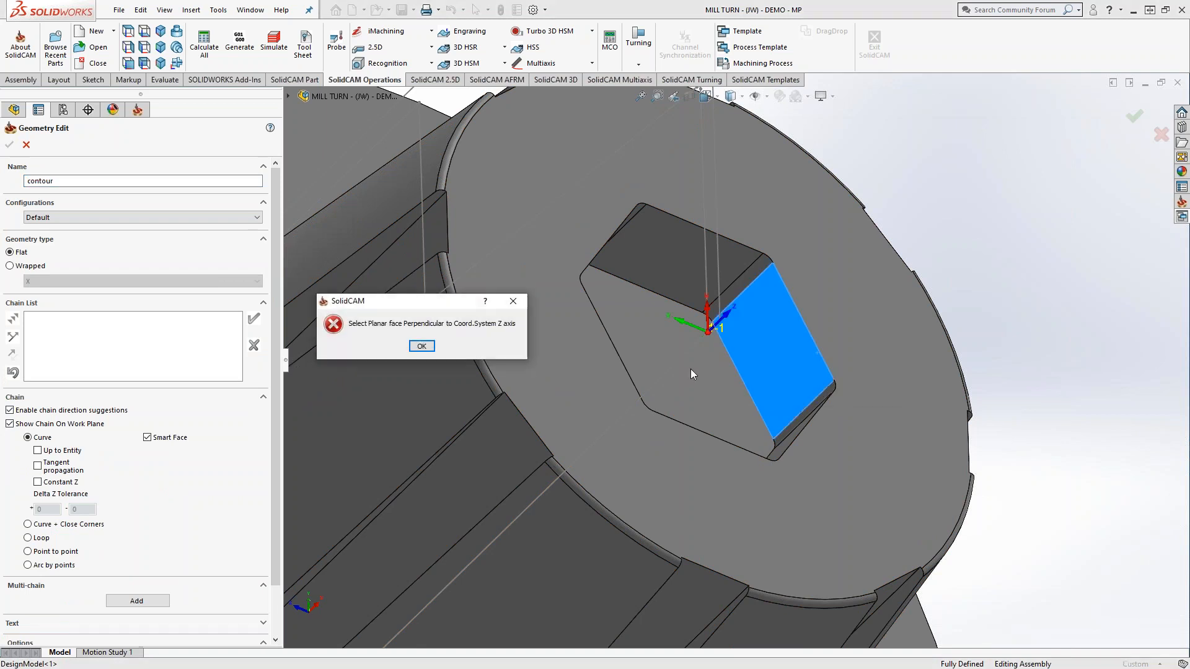
left_click(431, 348)
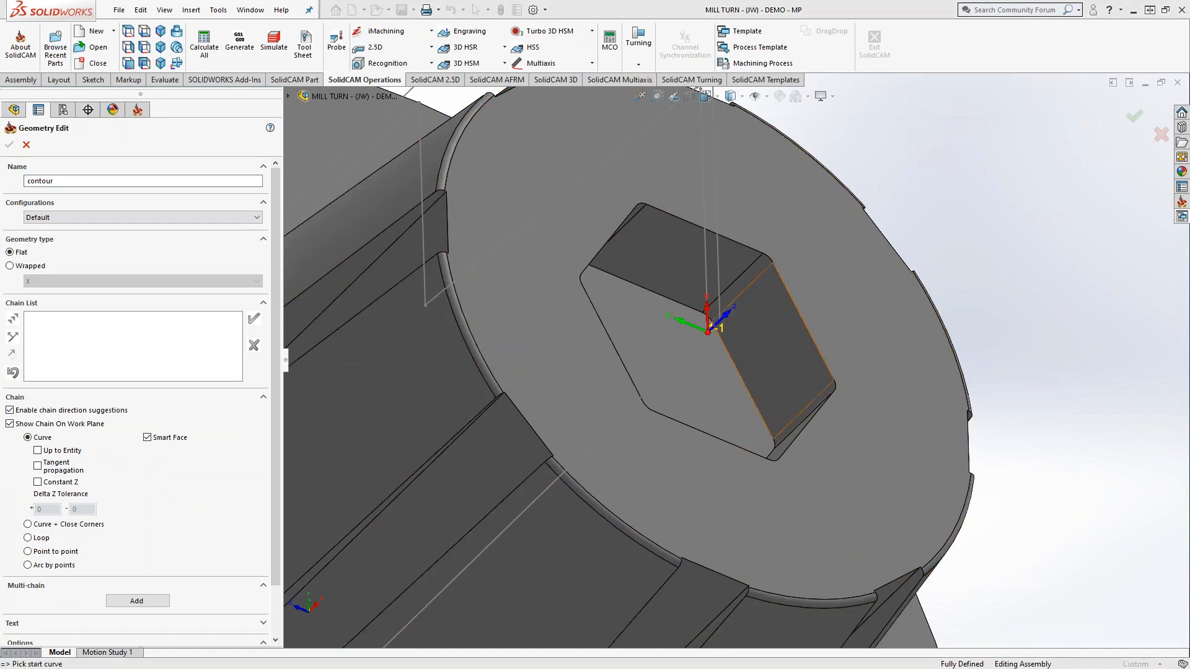
left_click(825, 364)
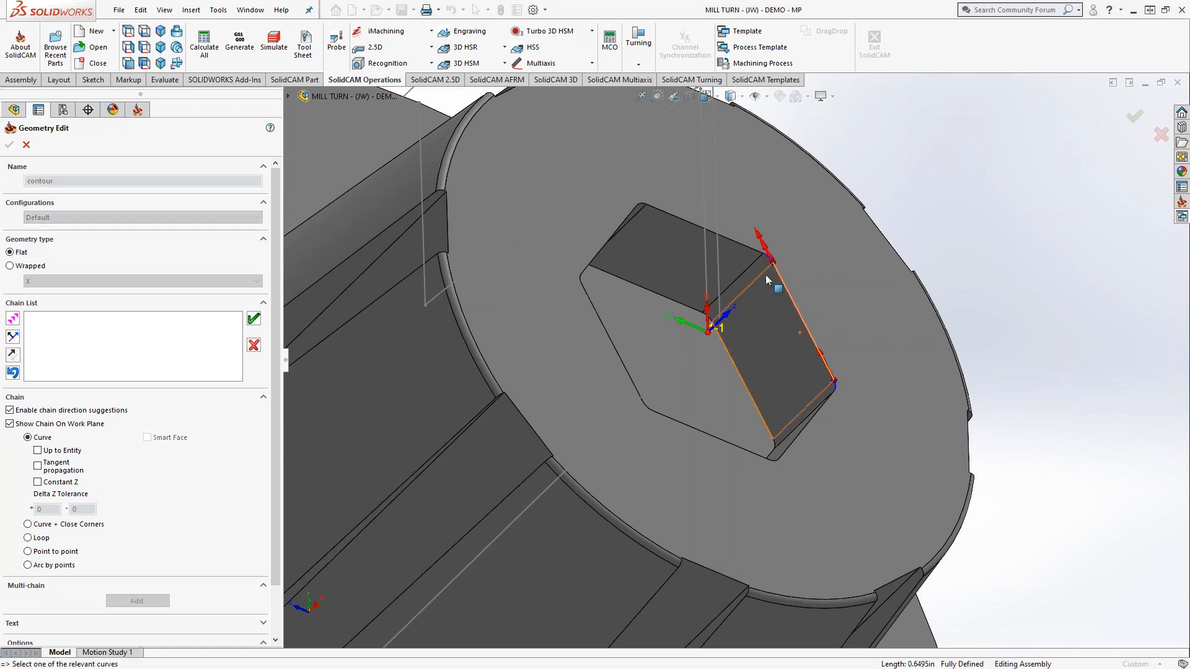
scroll(689, 332, "down", 5)
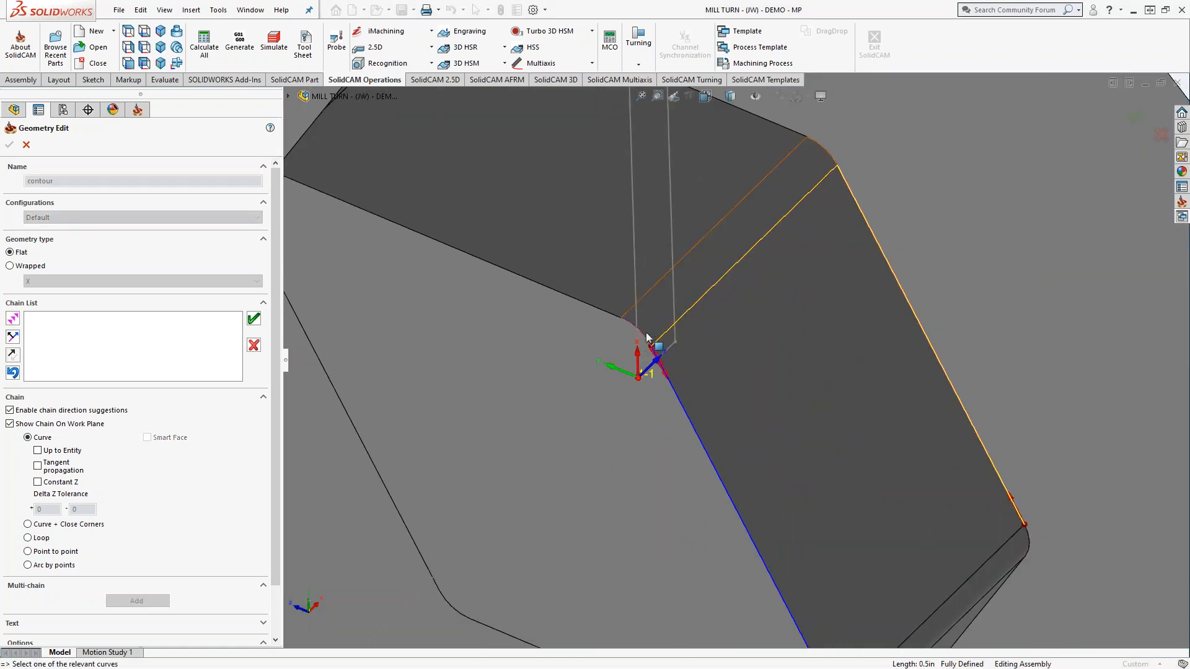
scroll(638, 372, "up", 6)
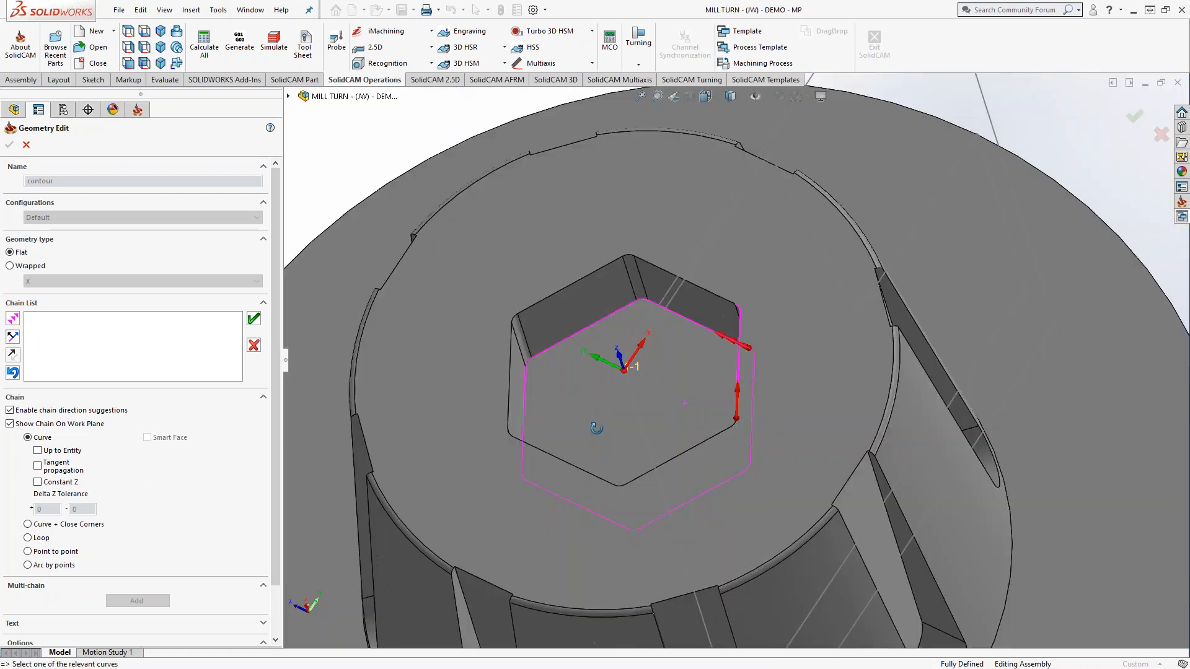
middle_click_drag(596, 428, 576, 465)
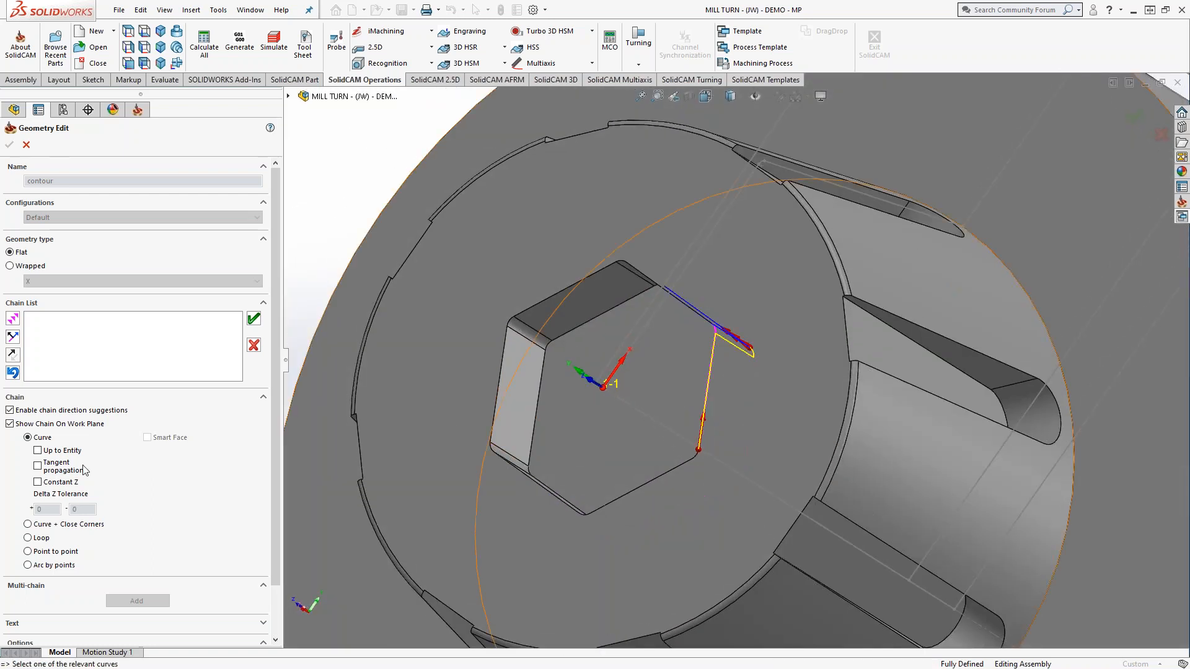
Step: Enable Up to Entity and Constant Z and extend the chain along the hex pocket's front edges
left_click(38, 451)
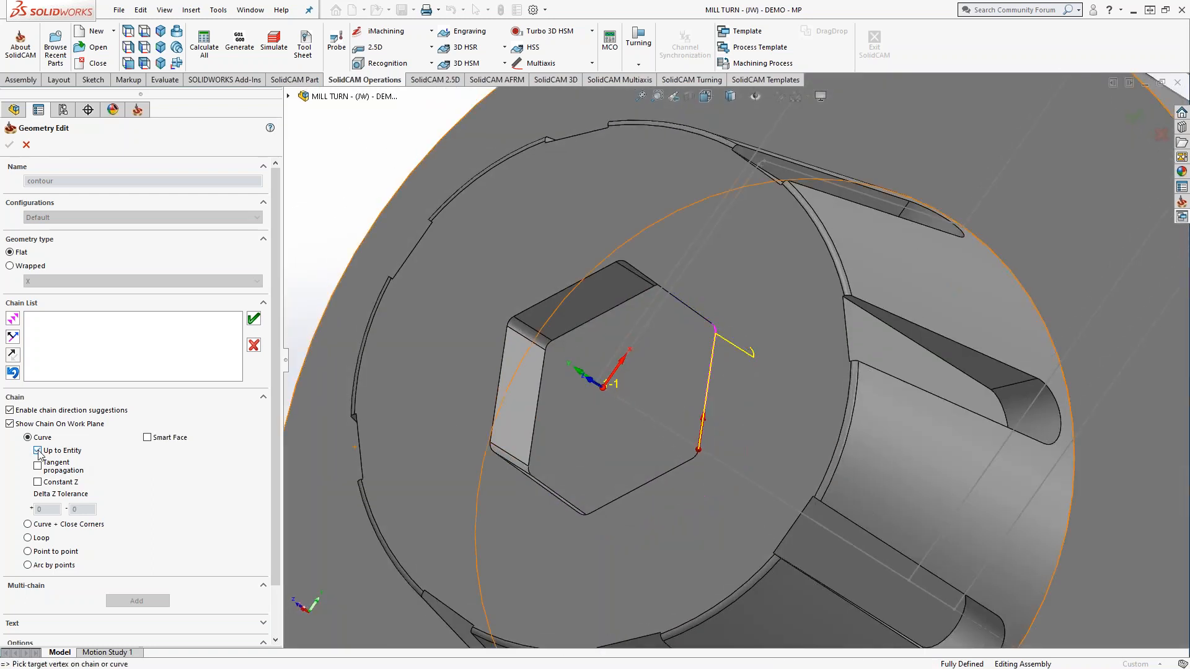
left_click(40, 482)
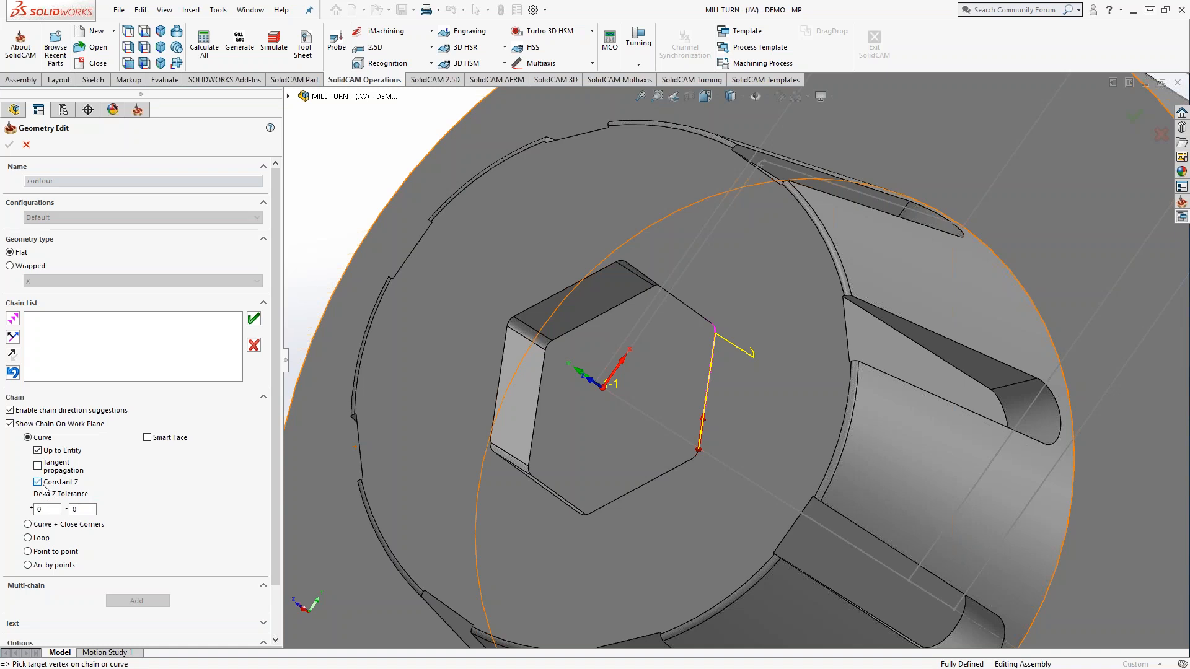
left_click(533, 443)
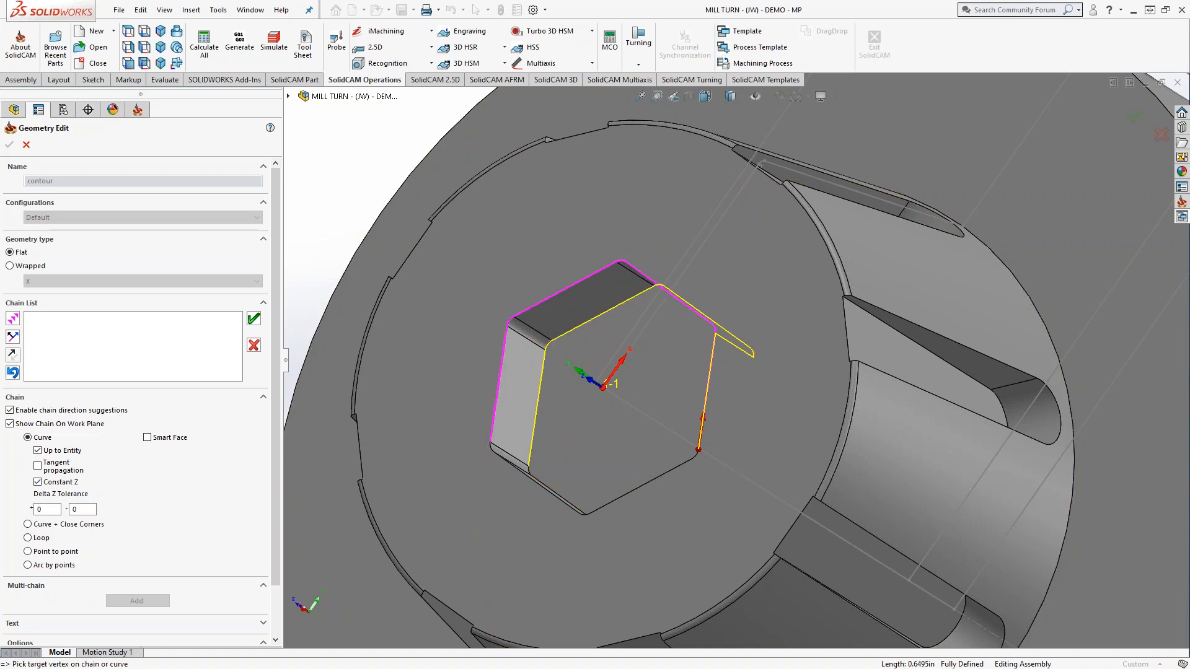
Step: Disable Constant Z and Up to Entity, and add the next rounded corner of the hex opening to the chain
left_click(38, 482)
left_click(38, 451)
middle_click_drag(588, 509, 556, 471)
scroll(551, 472, "down", 3)
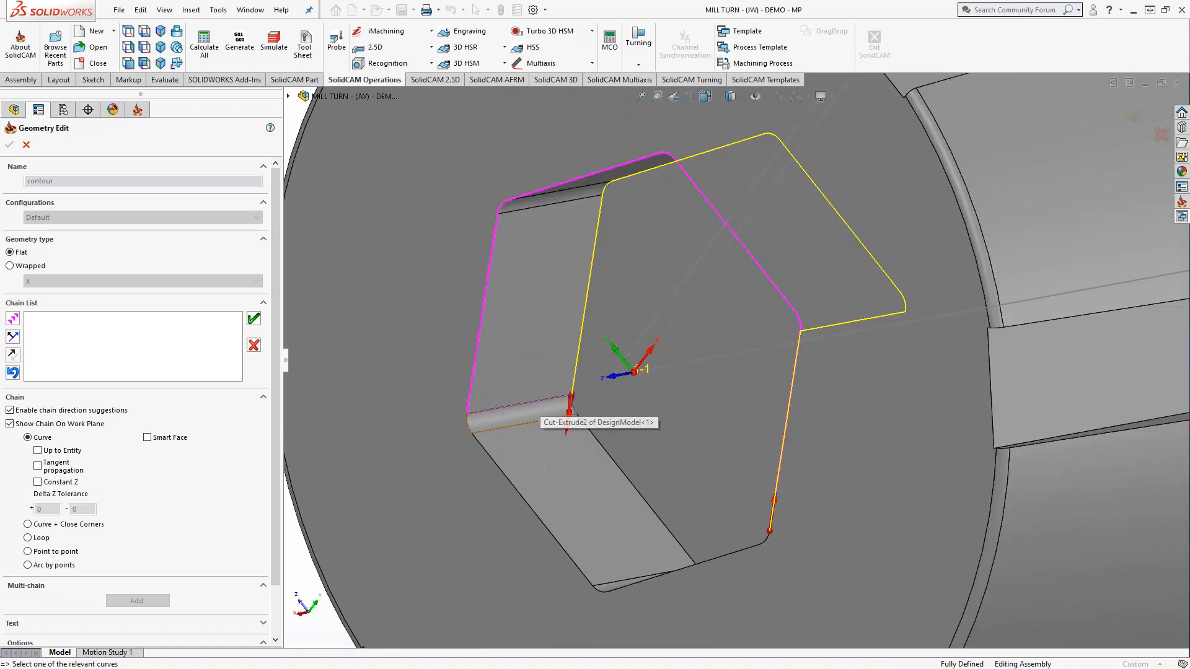
left_click(468, 424)
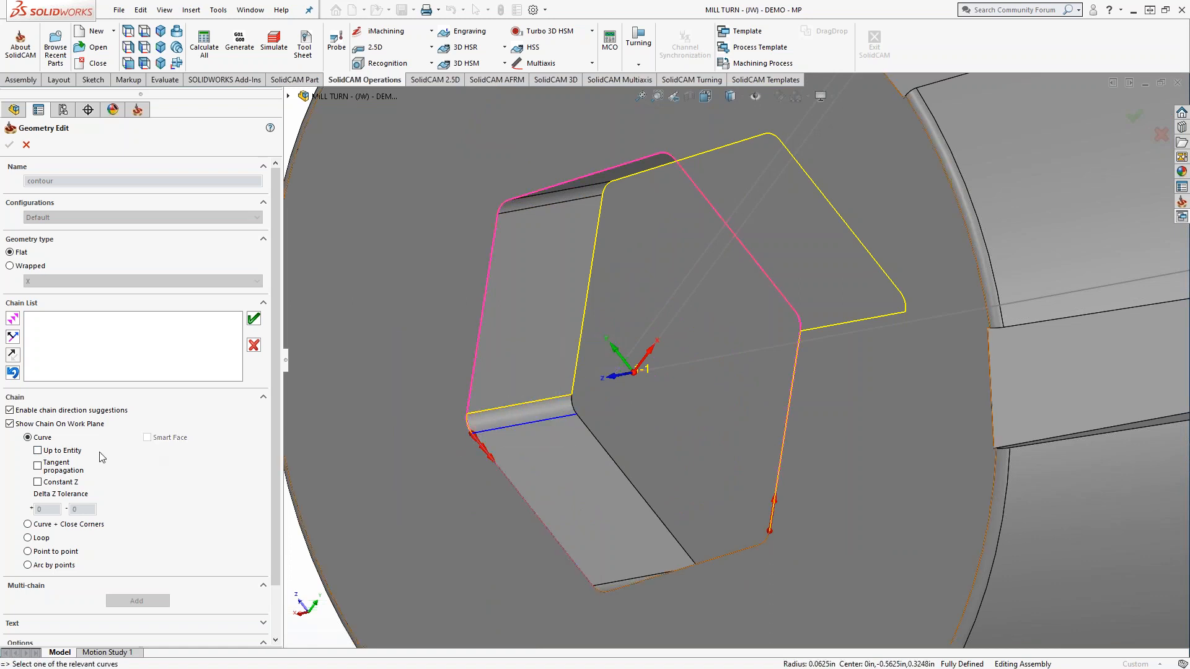
Step: Enable Up to Entity and Constant Z again, close the chain at its starting corner, and accept it
left_click(37, 451)
left_click(38, 482)
middle_click_drag(775, 434, 886, 459)
scroll(908, 443, "down", 2)
left_click(887, 393)
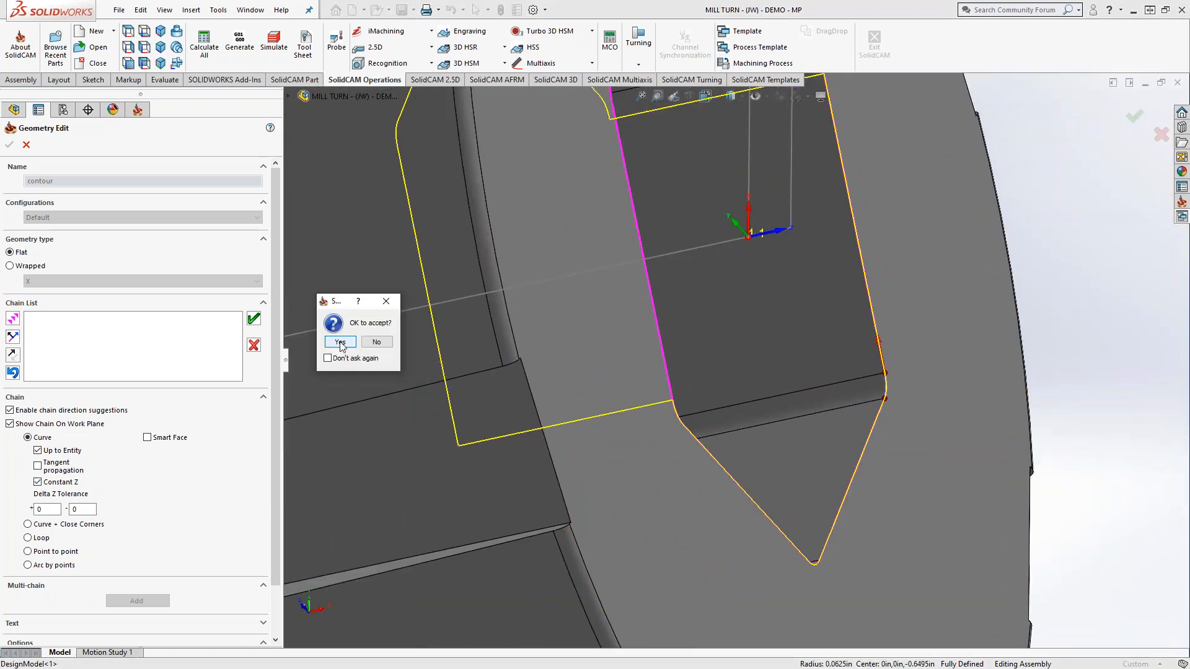
left_click(340, 345)
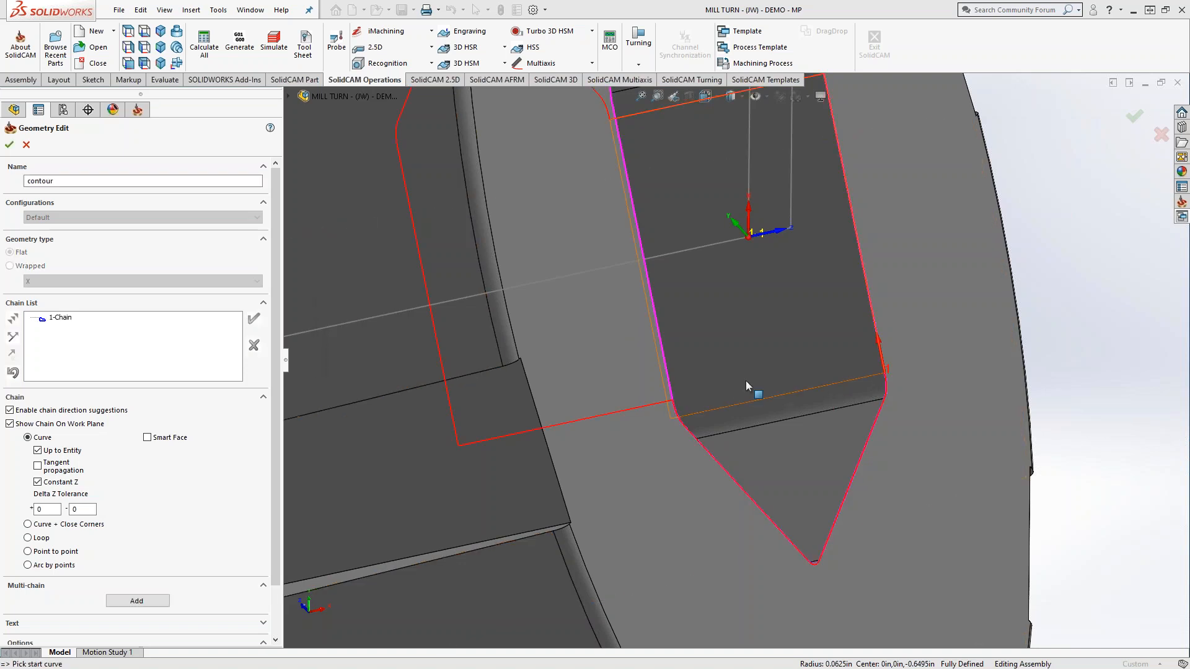
Step: Check the accepted chain around the hex pocket and confirm the contour geometry
scroll(750, 390, "up", 5)
middle_click_drag(750, 390, 730, 324)
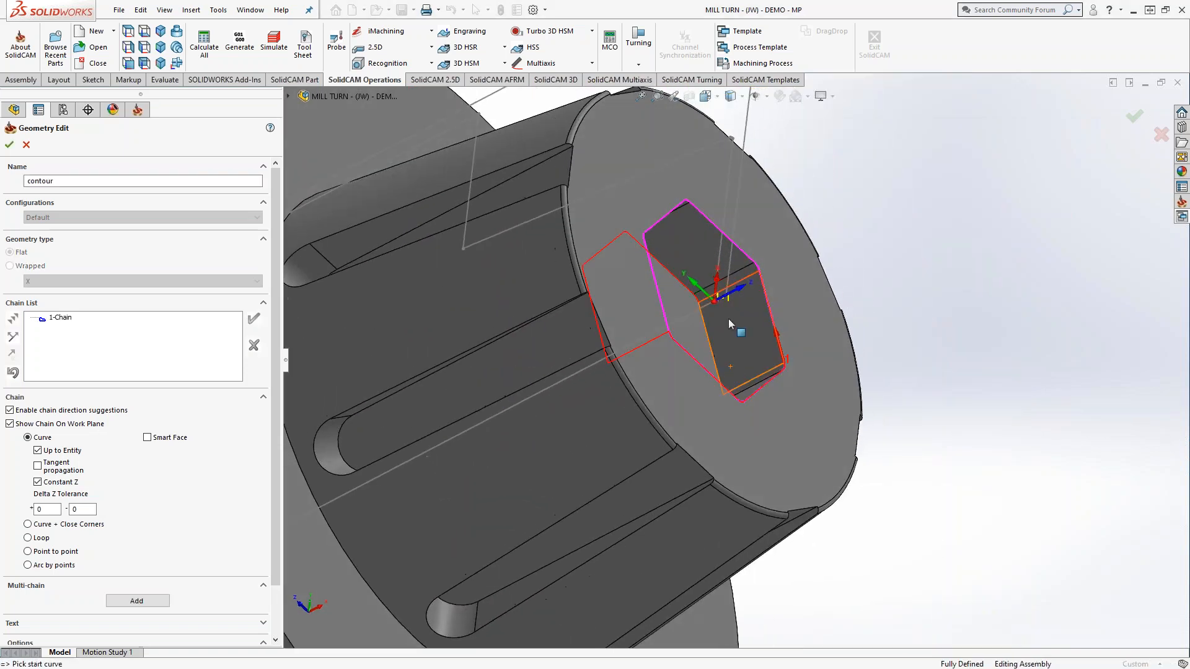
scroll(730, 324, "down", 3)
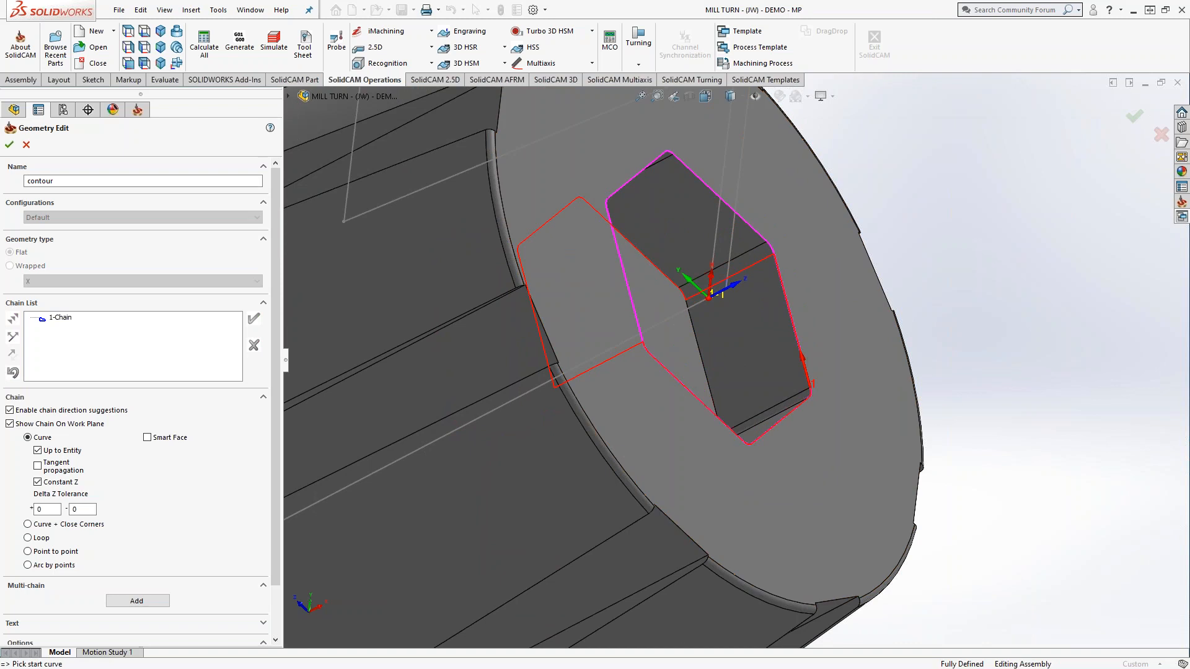
left_click(683, 372)
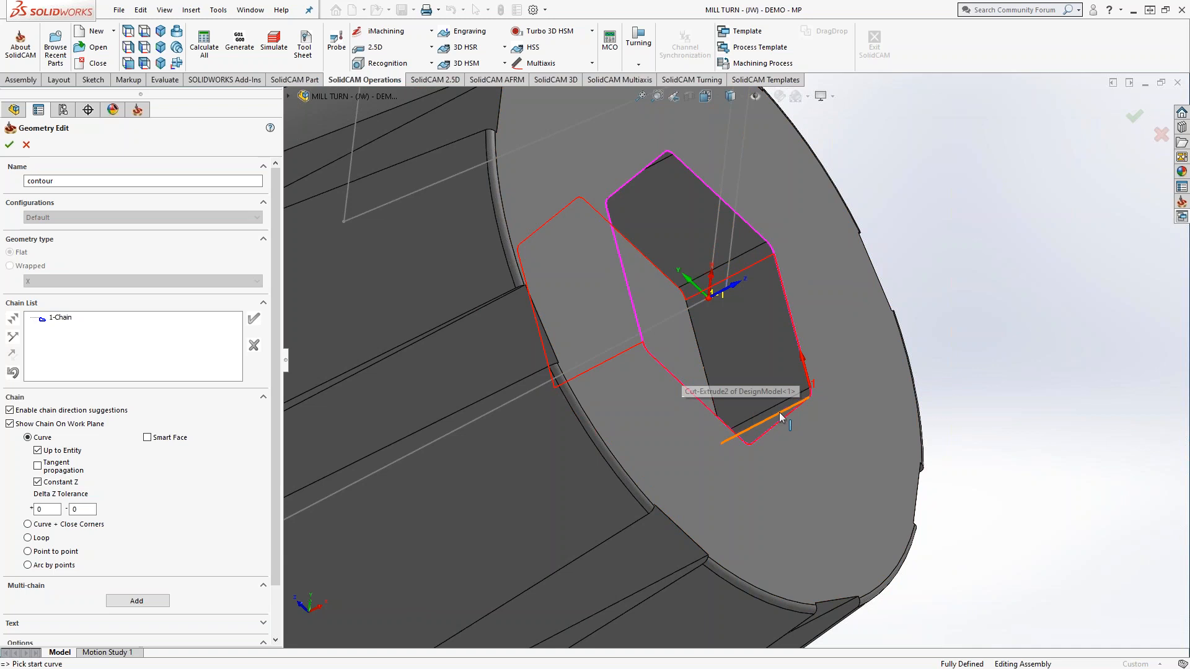
left_click(9, 146)
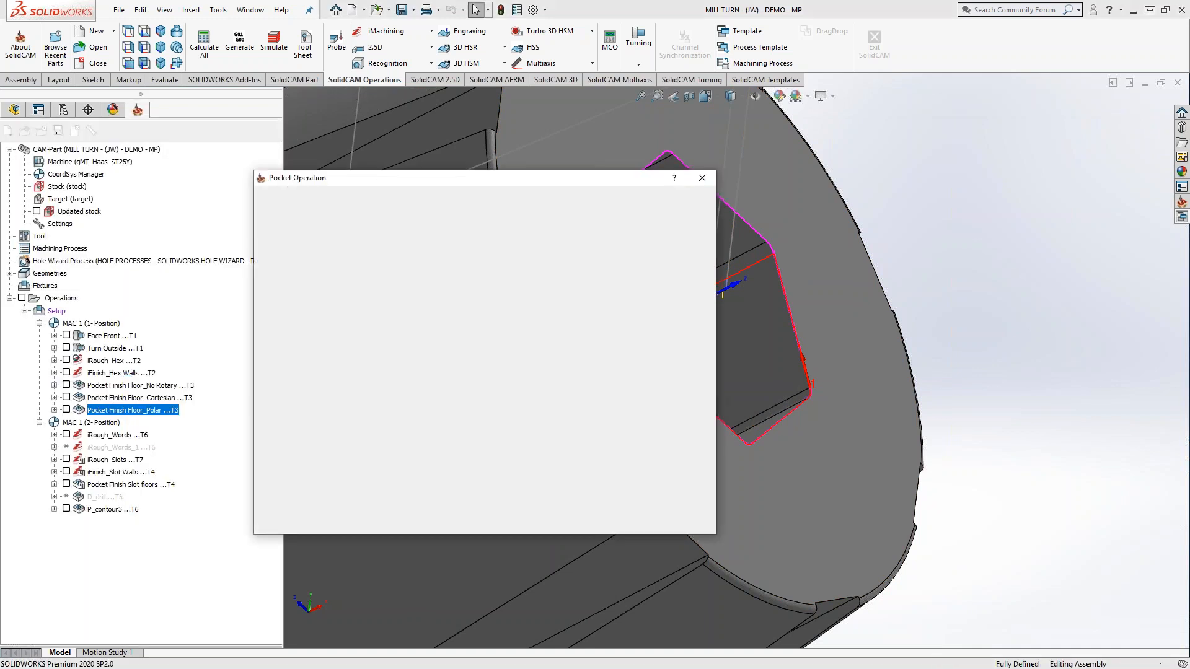
Step: Set the upper level from the part's front face with a delta of 1
left_click(305, 257)
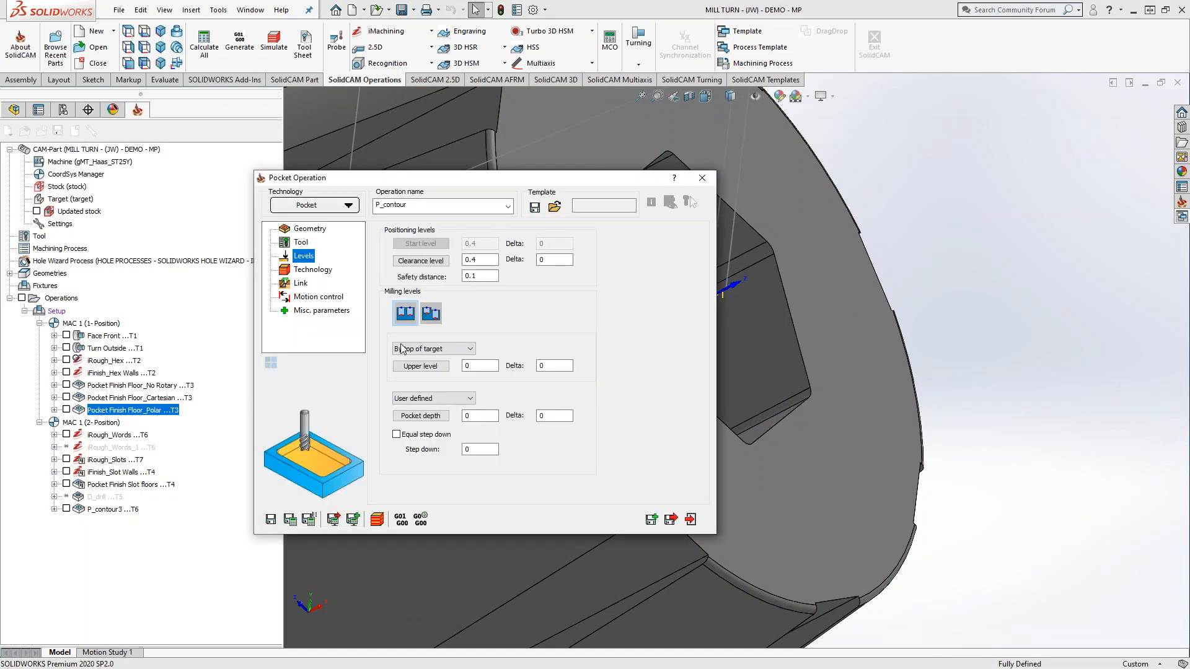
left_click(420, 366)
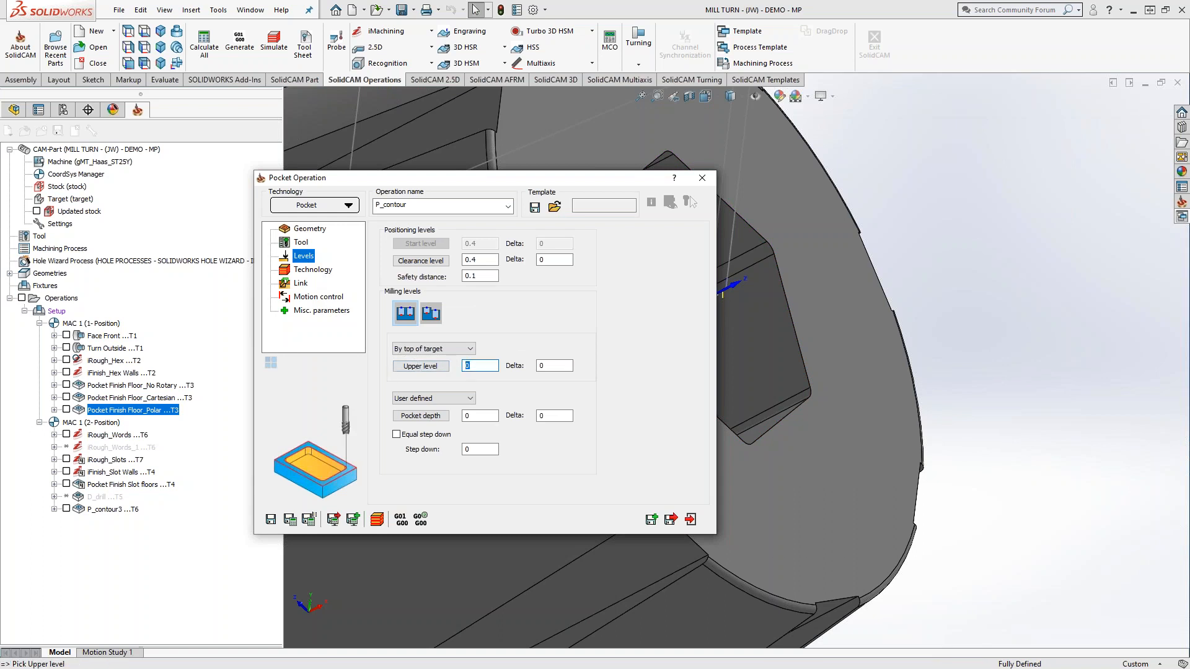
left_click(843, 330)
key("Tab")
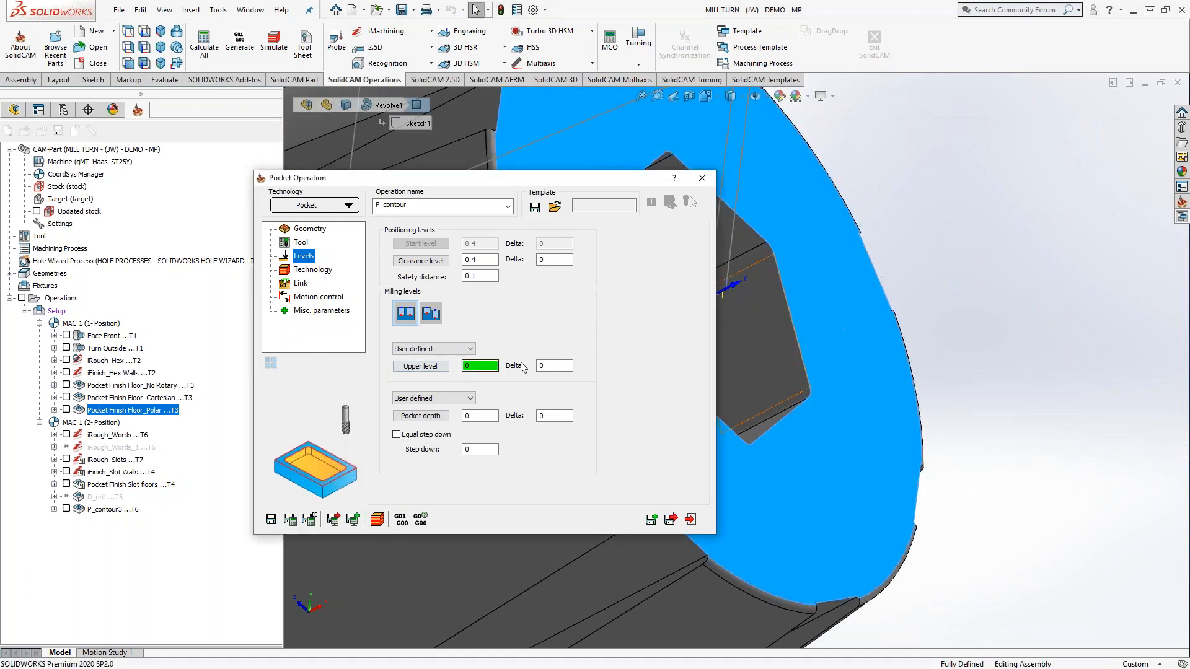
type("1")
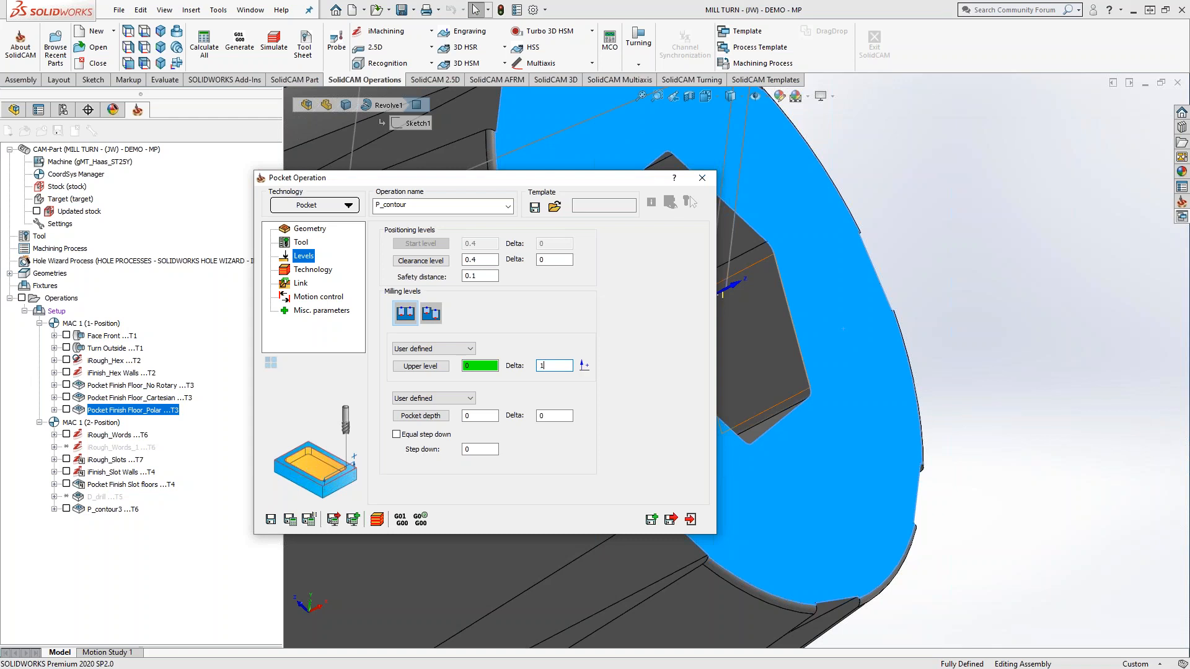
Step: Define the pocket depth from the part's front face with a delta of .5
left_click(483, 416)
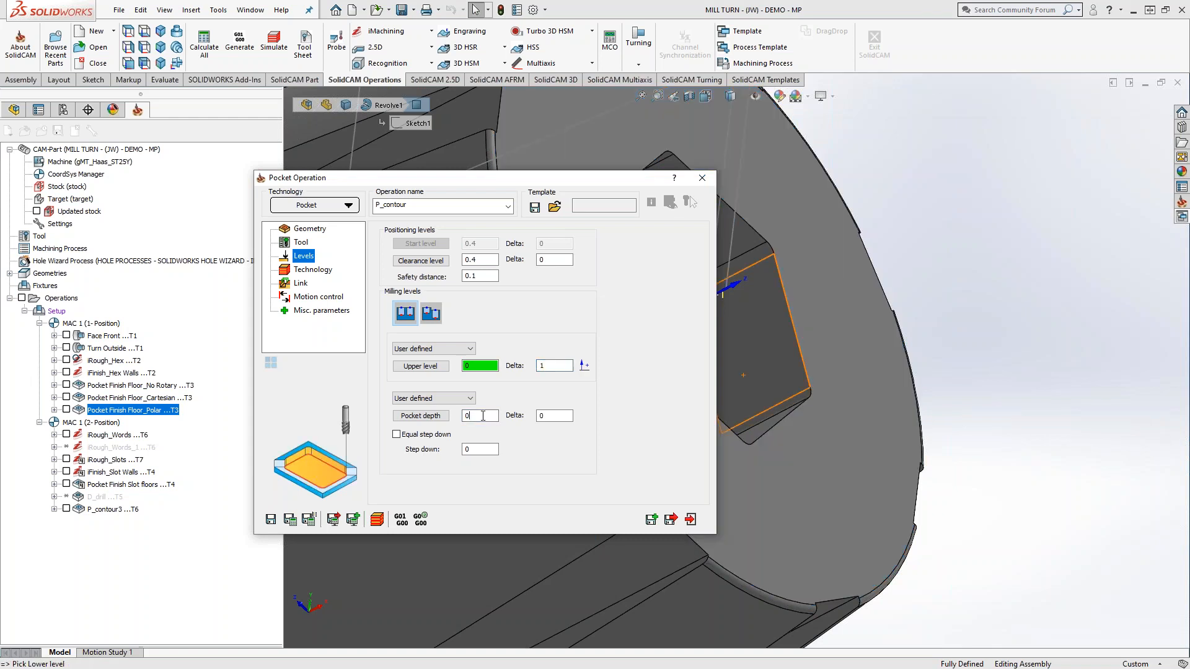
double_click(485, 417)
left_click(743, 478)
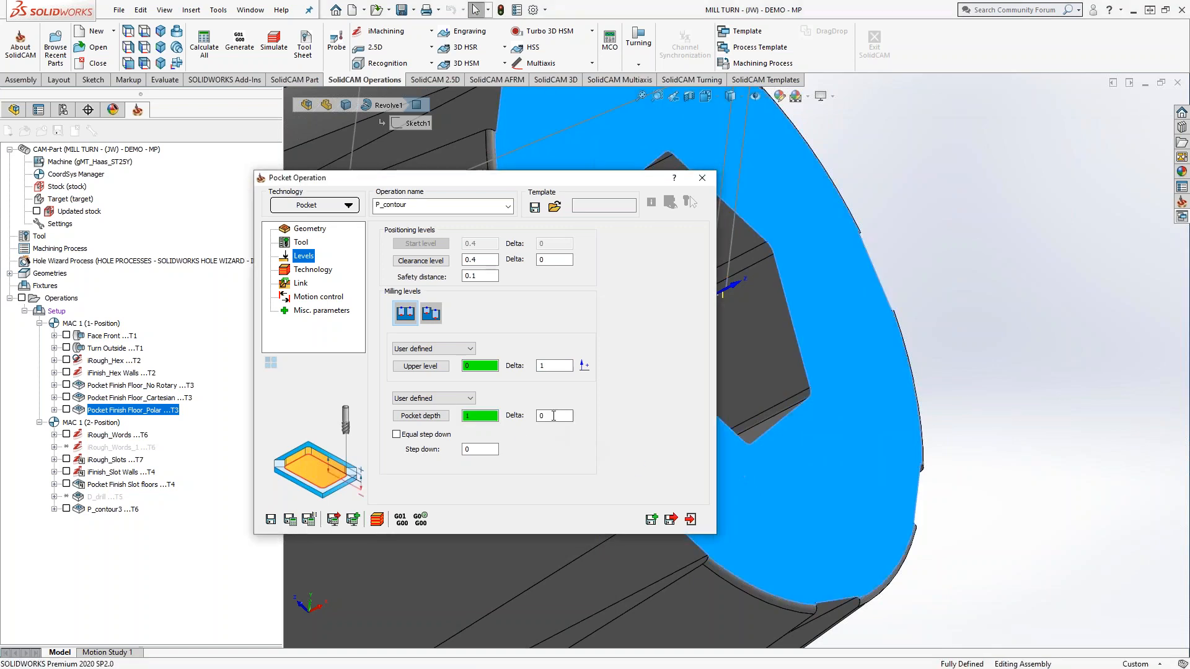
type(".5")
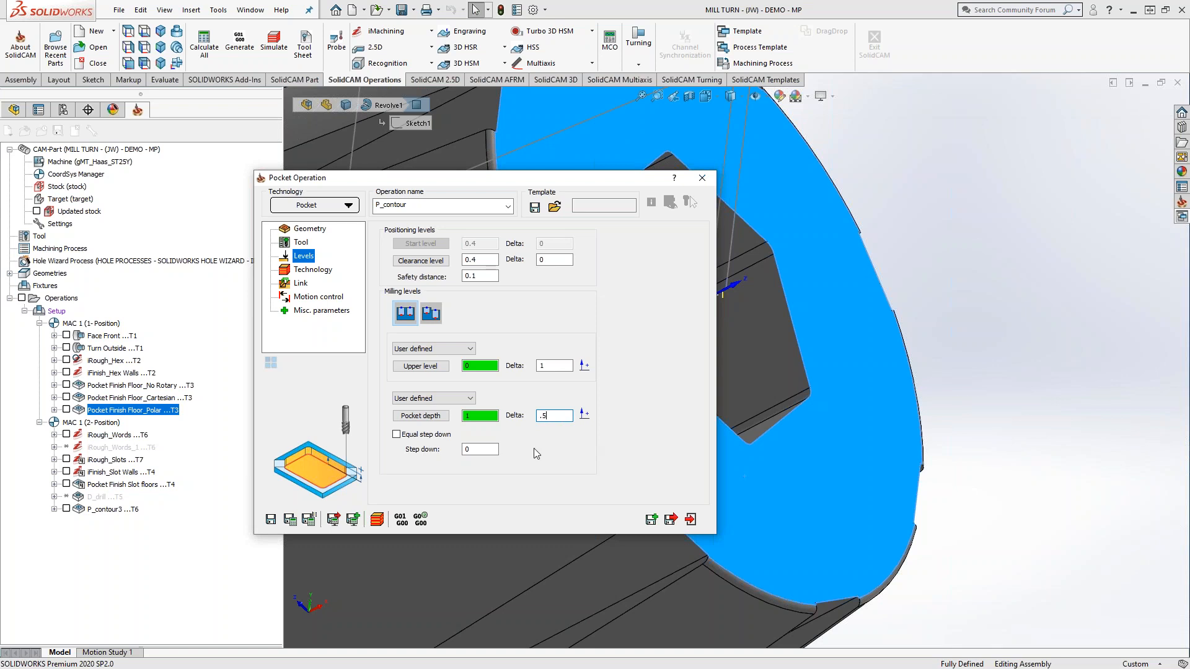
Step: Assign tool 3, the 0.125 inch end mill, to the pocket operation and try to calculate it
left_click(290, 519)
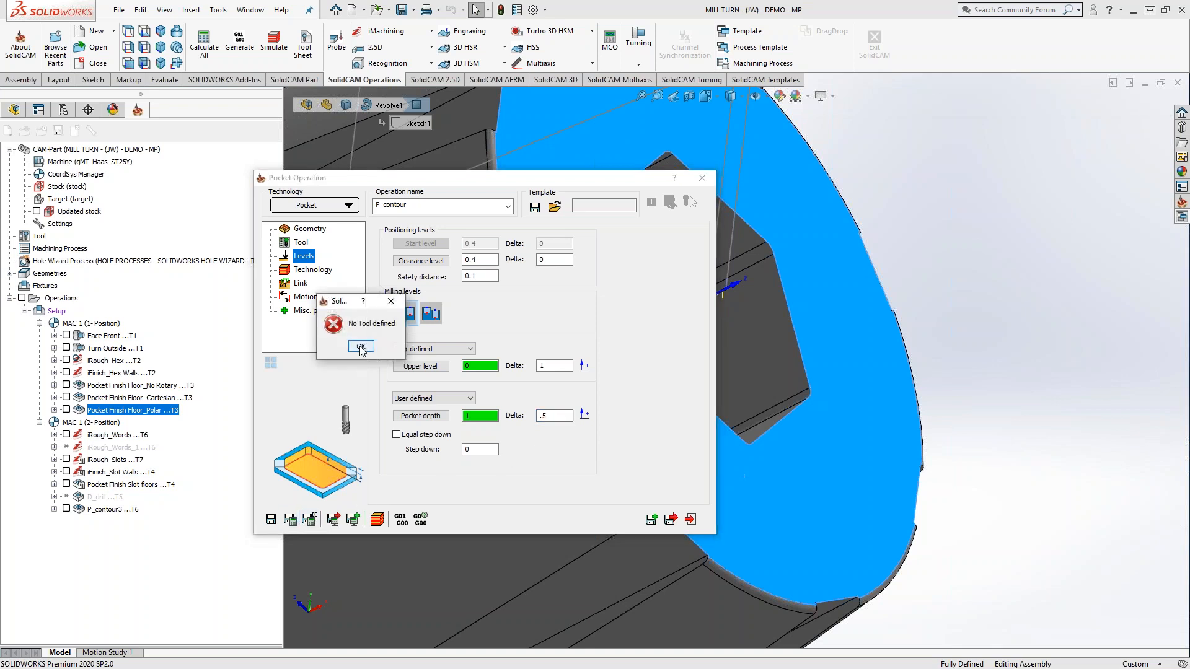
left_click(362, 347)
left_click(301, 243)
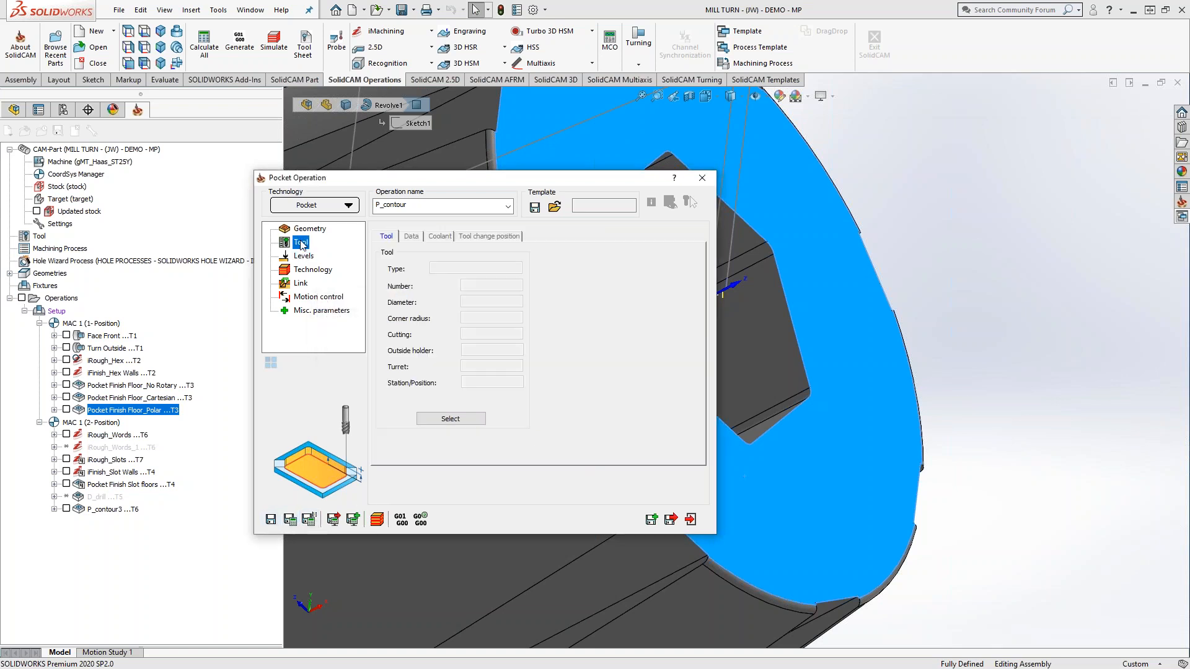
left_click(468, 419)
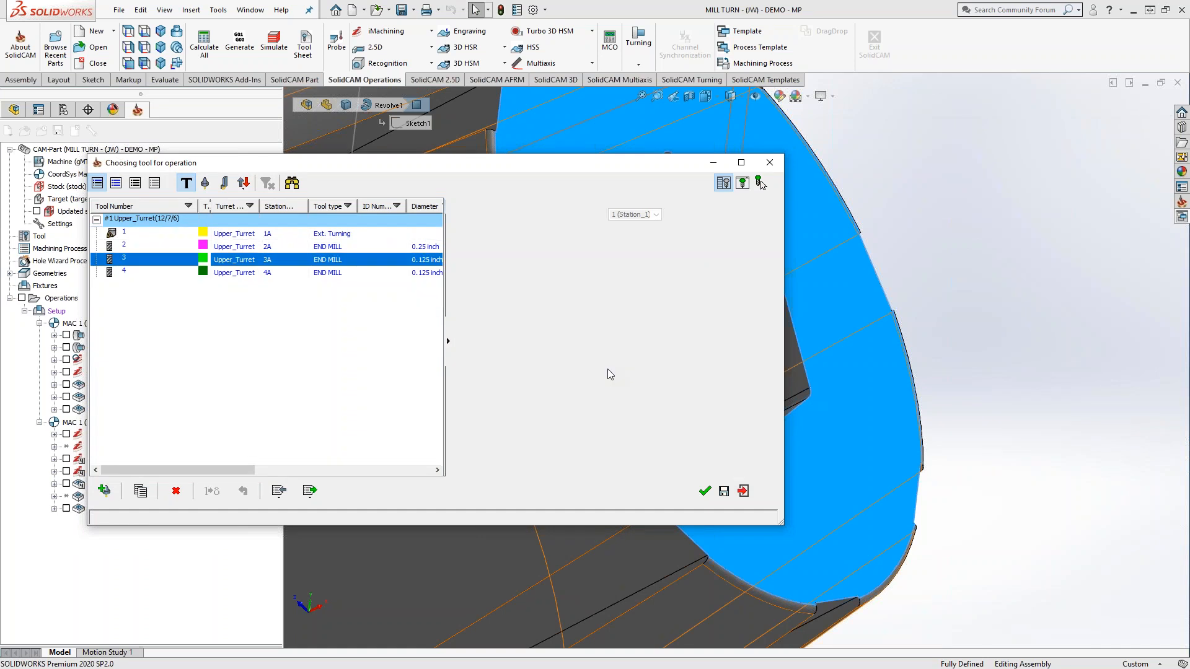
left_click(706, 490)
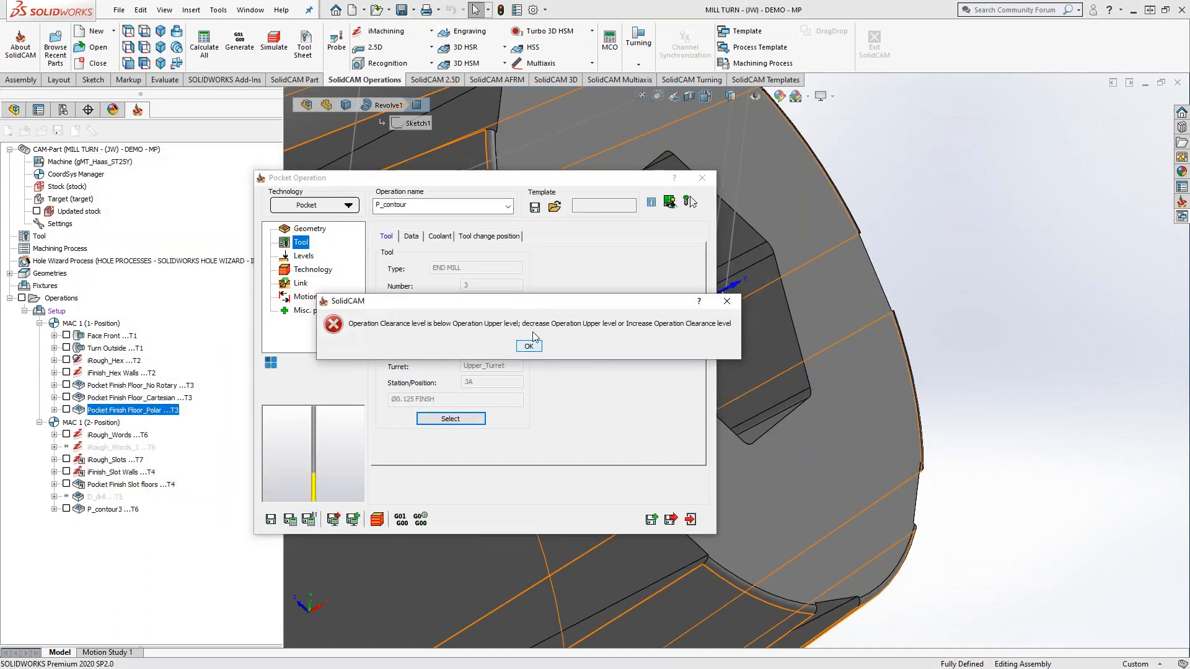
left_click(528, 346)
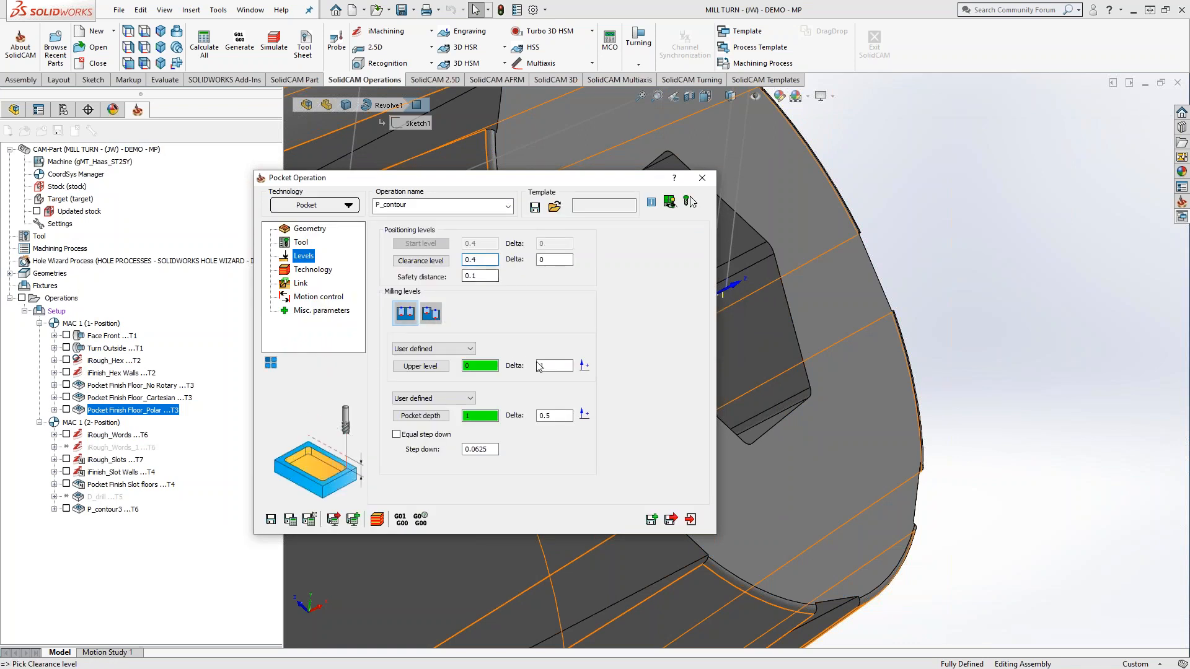
Step: Set the upper level delta and the pocket depth delta to 0.4, and the step down to 0
double_click(552, 366)
type(".4")
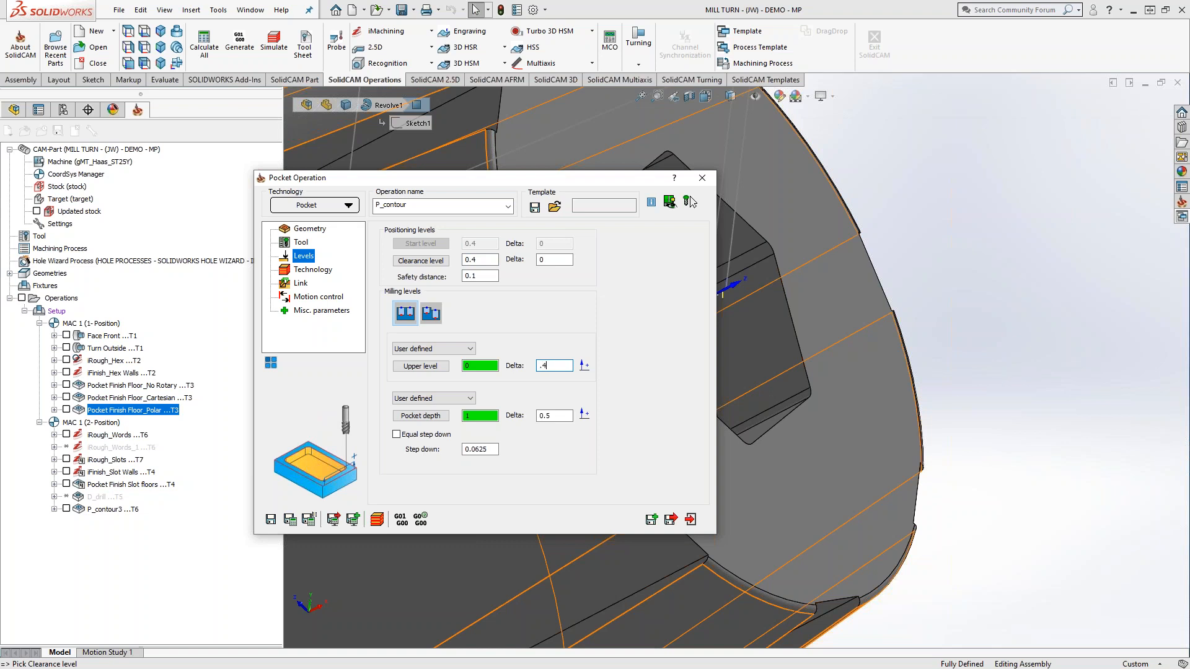
key("Tab")
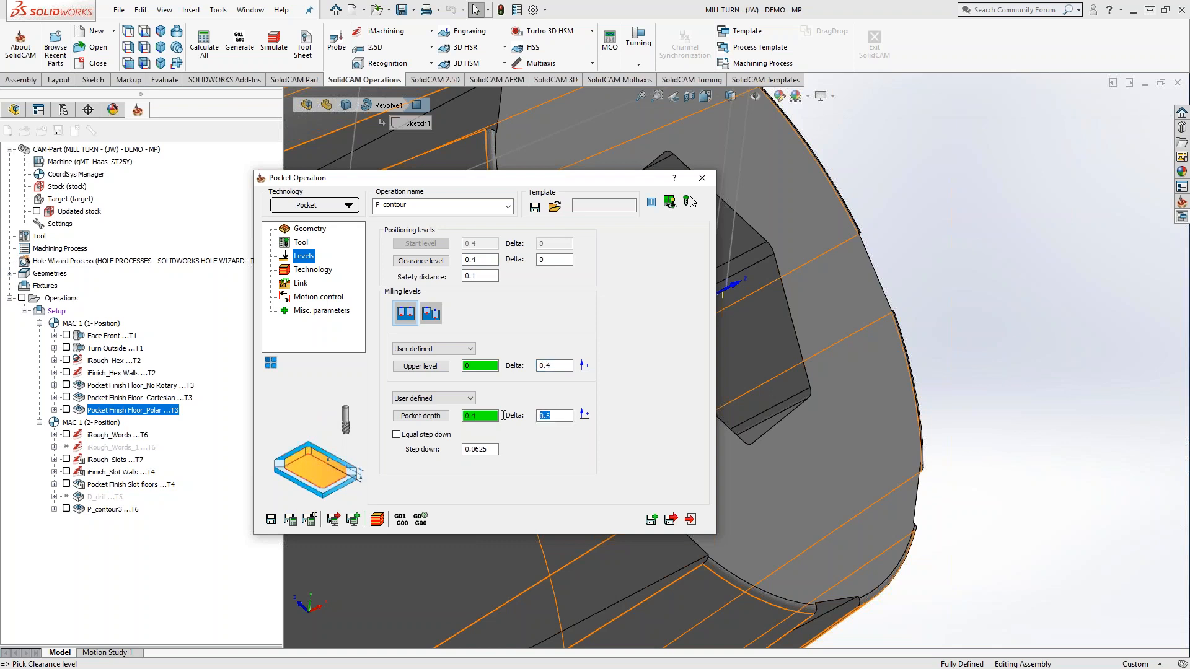
type(".4")
key("Tab")
key("Return")
Step: Save and calculate the pocket operation, close it, and examine the toolpath offset from the part's front face
left_click(690, 201)
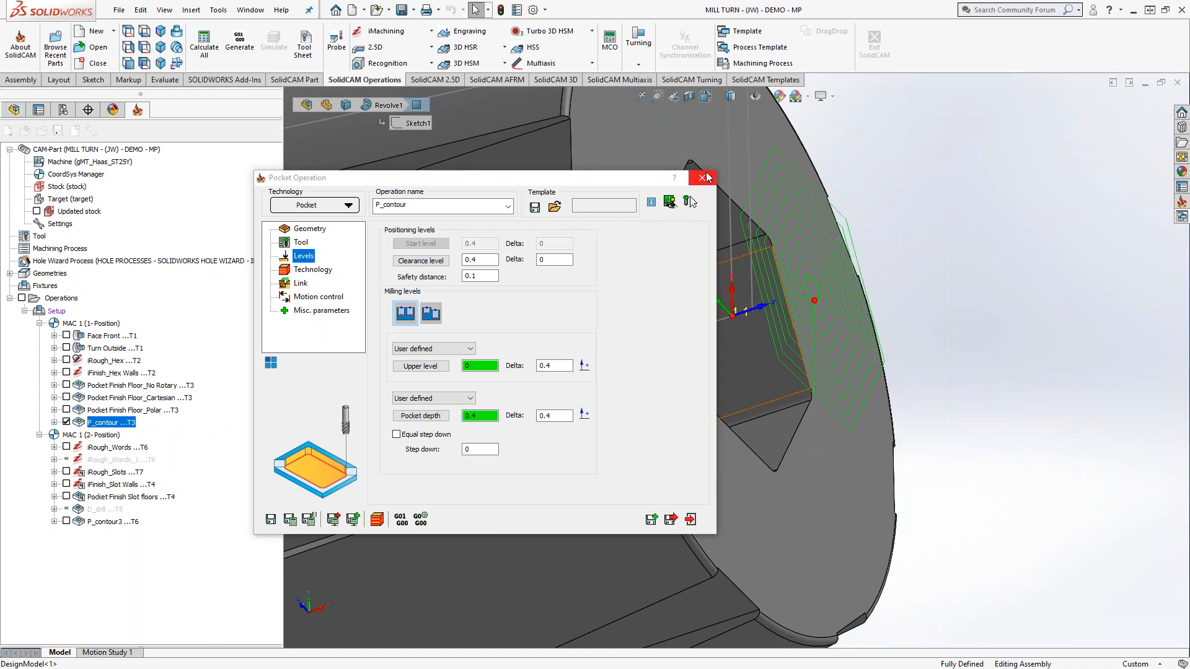
left_click(688, 201)
middle_click_drag(811, 336, 1047, 403)
scroll(1047, 398, "up", 2)
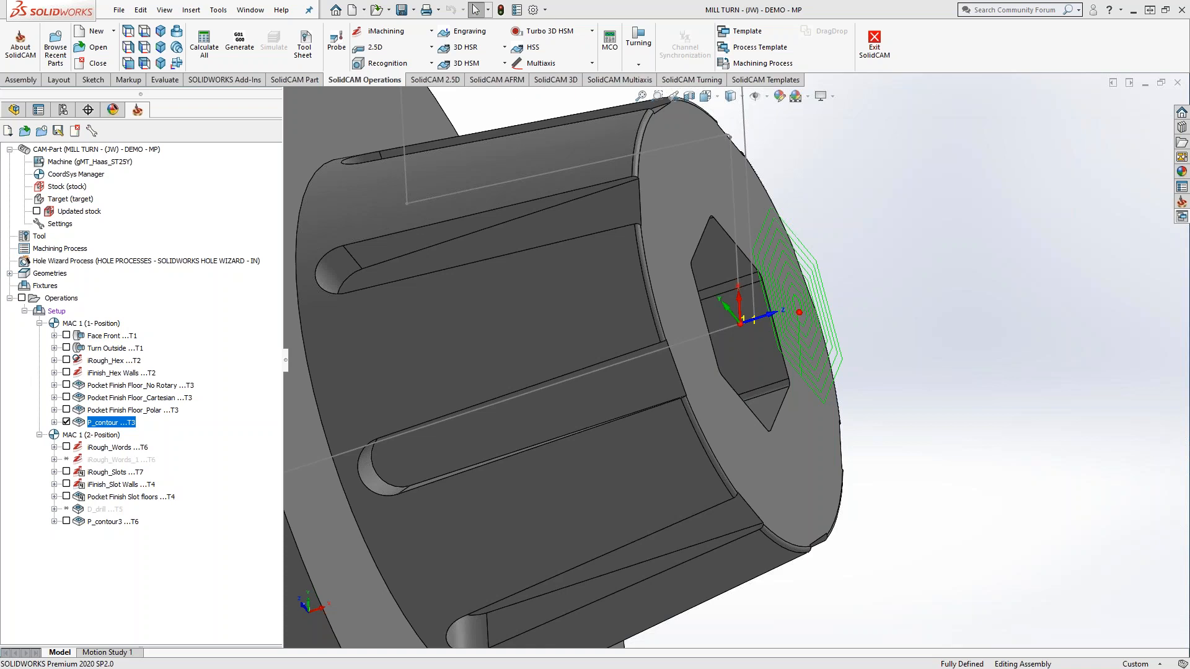
Step: Examine the recently used CAM-Parts as a file list and as thumbnail previews, leaving the current part open
left_click(220, 12)
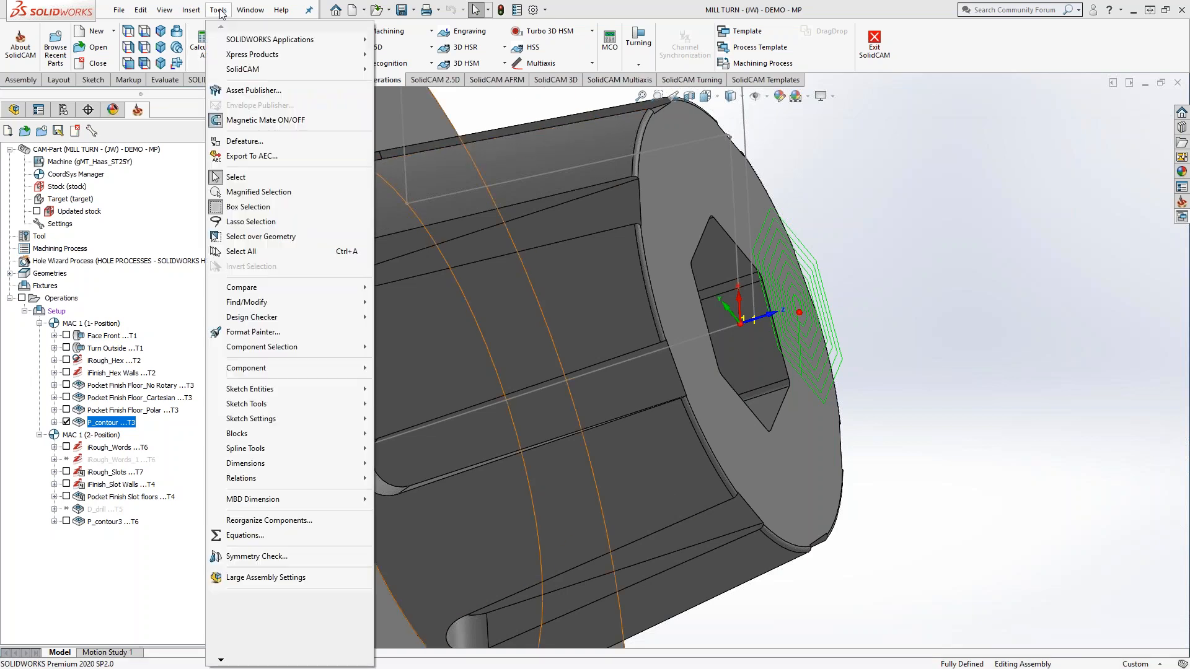
mouse_move(241, 70)
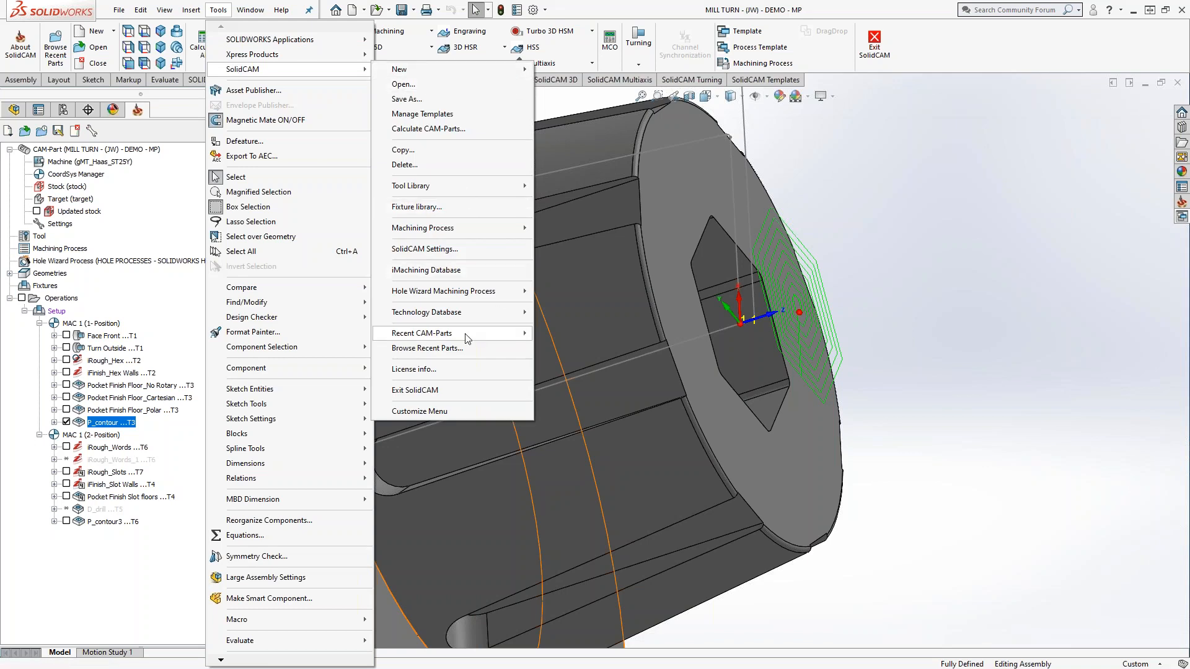
mouse_move(468, 339)
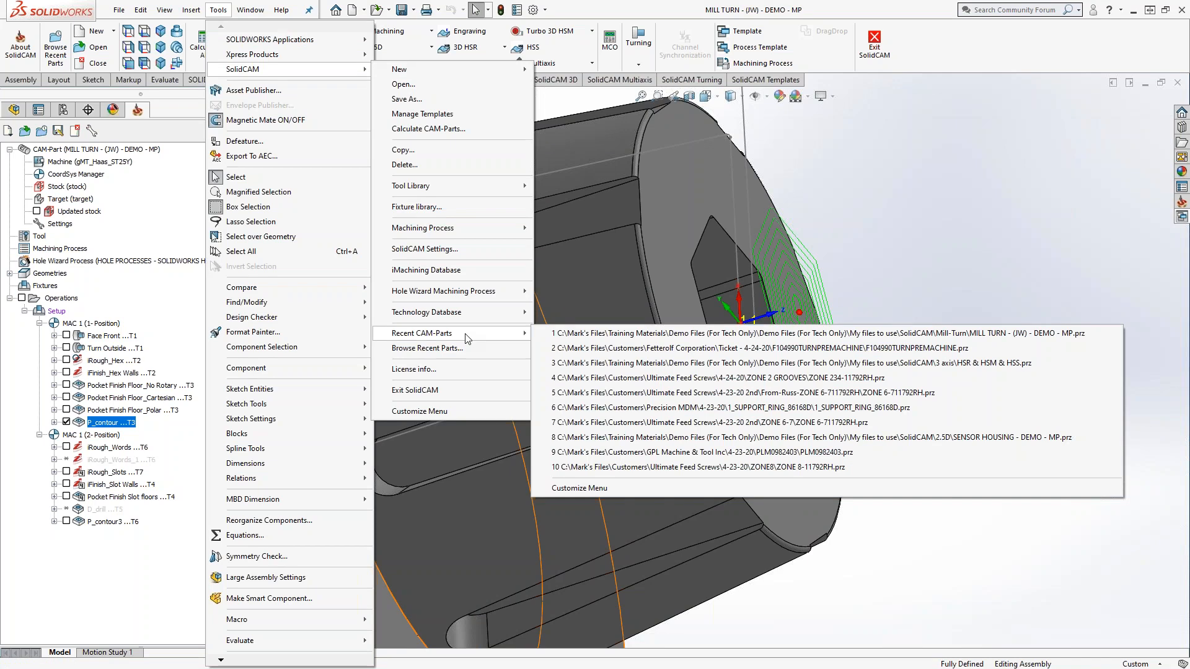
left_click(442, 350)
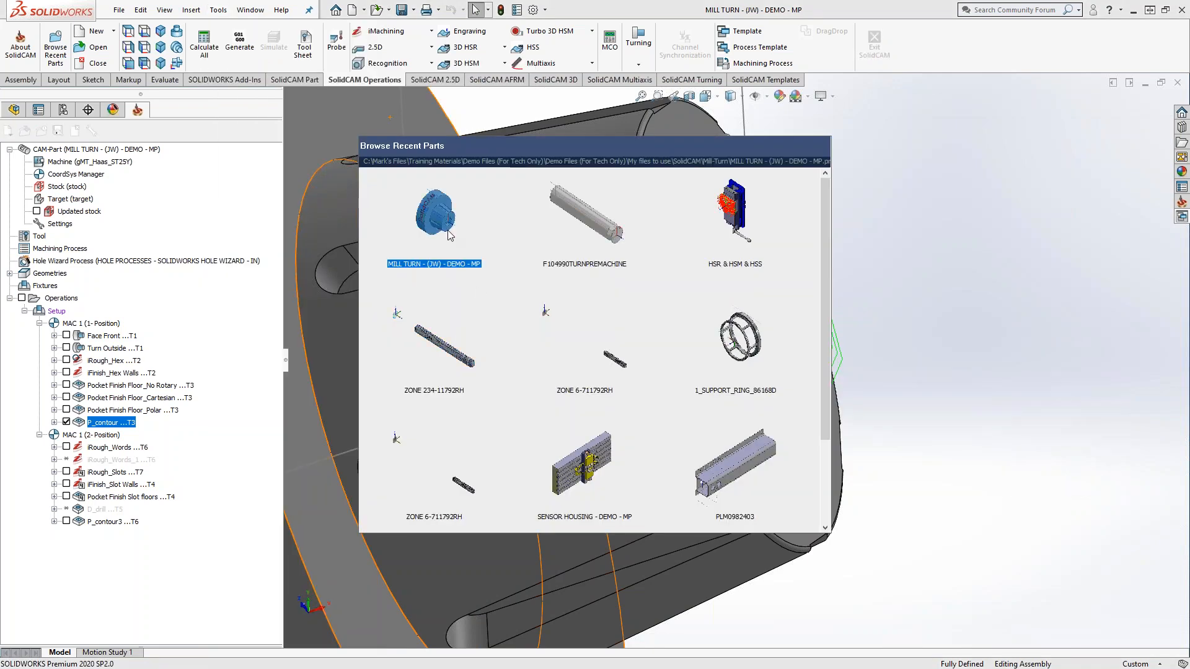
left_click(815, 147)
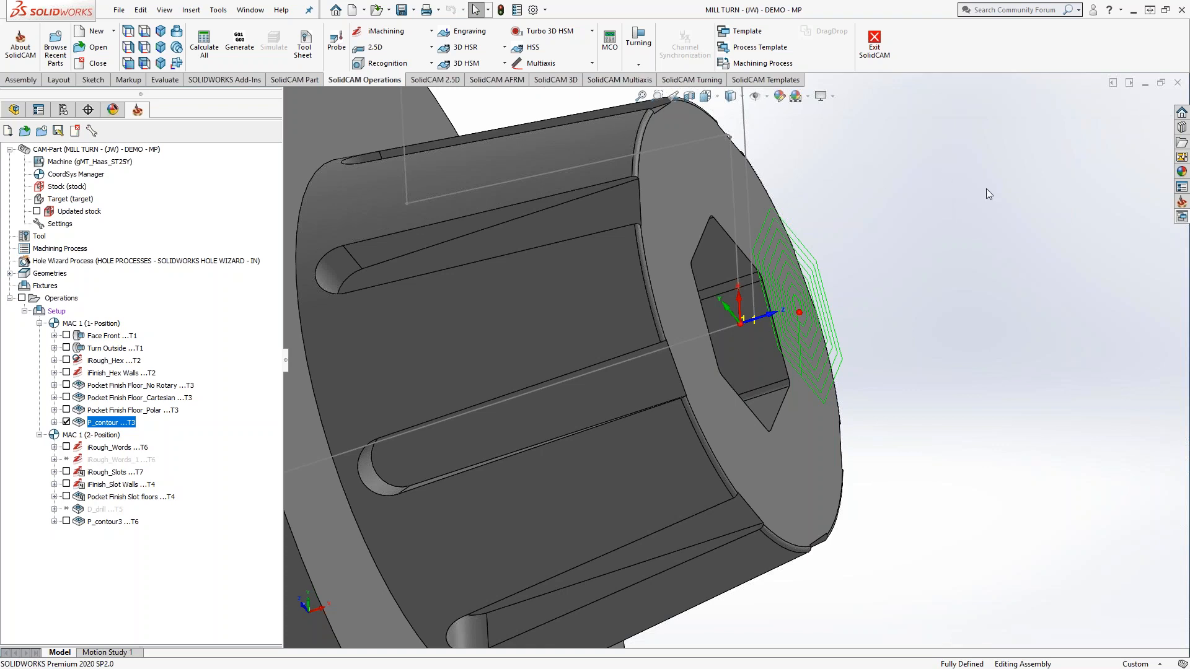
Step: Examine the SolidCAM task pane's shortcuts and recent CAM-Parts, and check the SolidCAM version information
left_click(1182, 207)
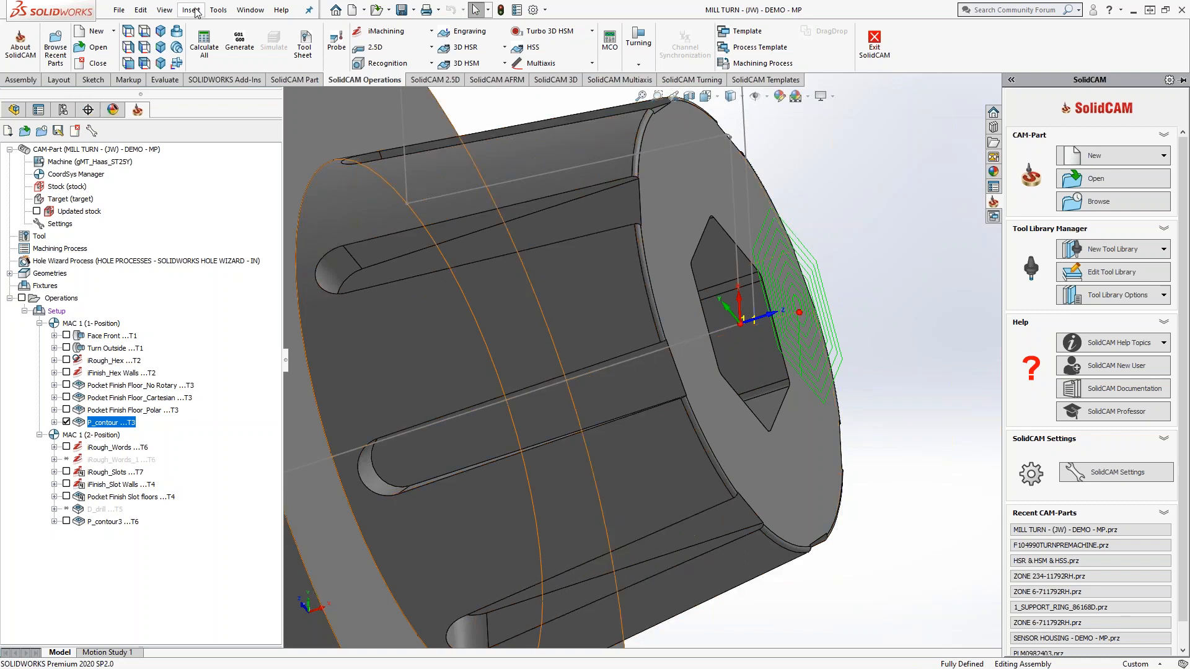
left_click(281, 10)
left_click(322, 439)
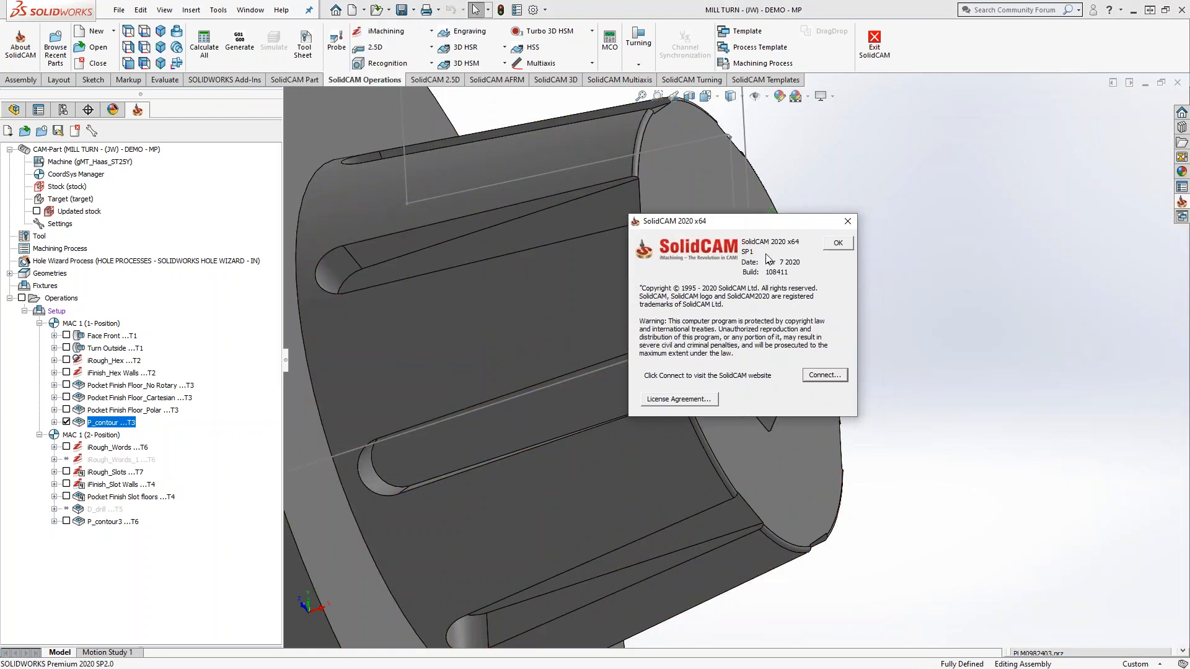
left_click(837, 244)
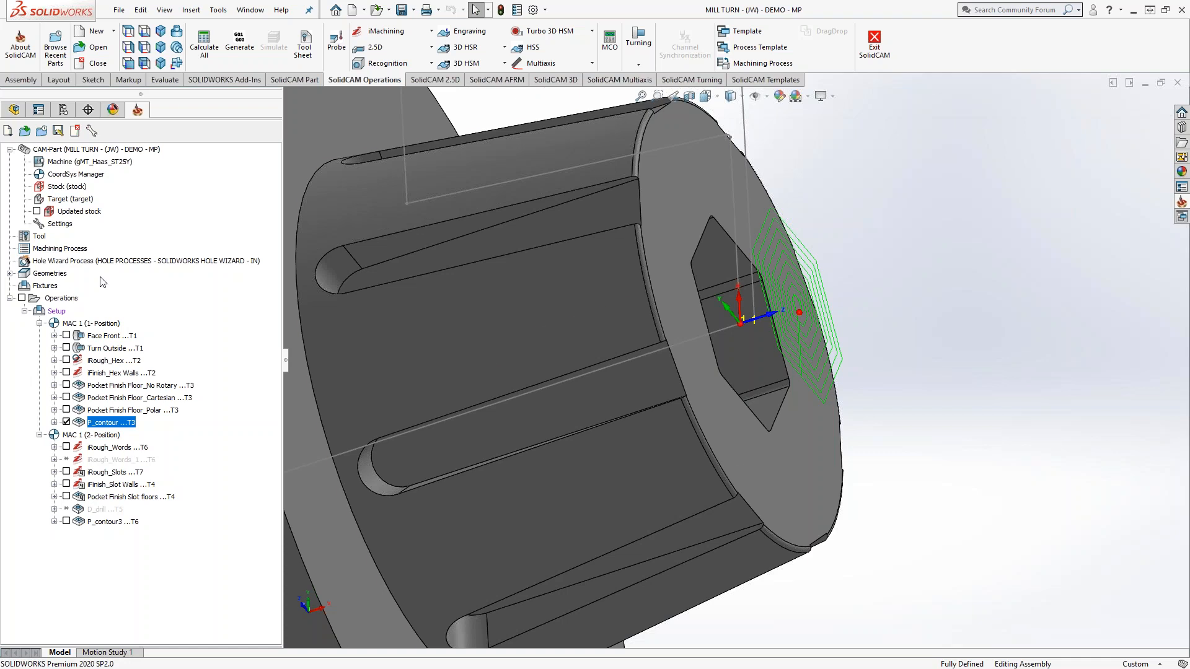
Step: Close the current MILL TURN CAM-Part
left_click(75, 131)
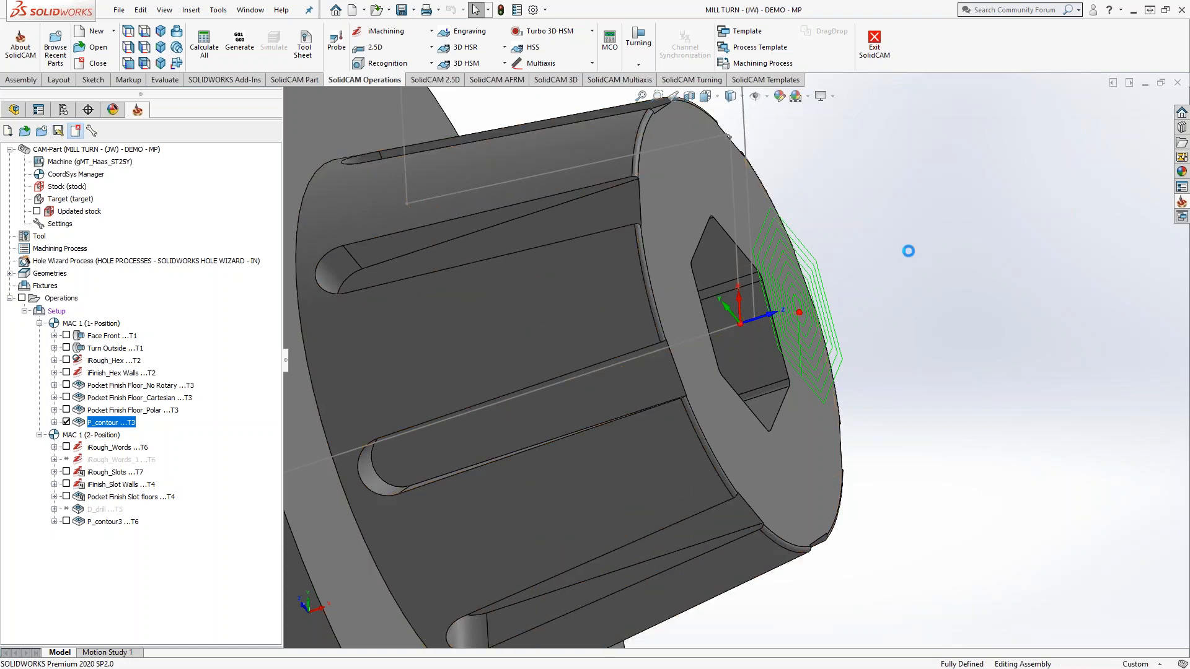